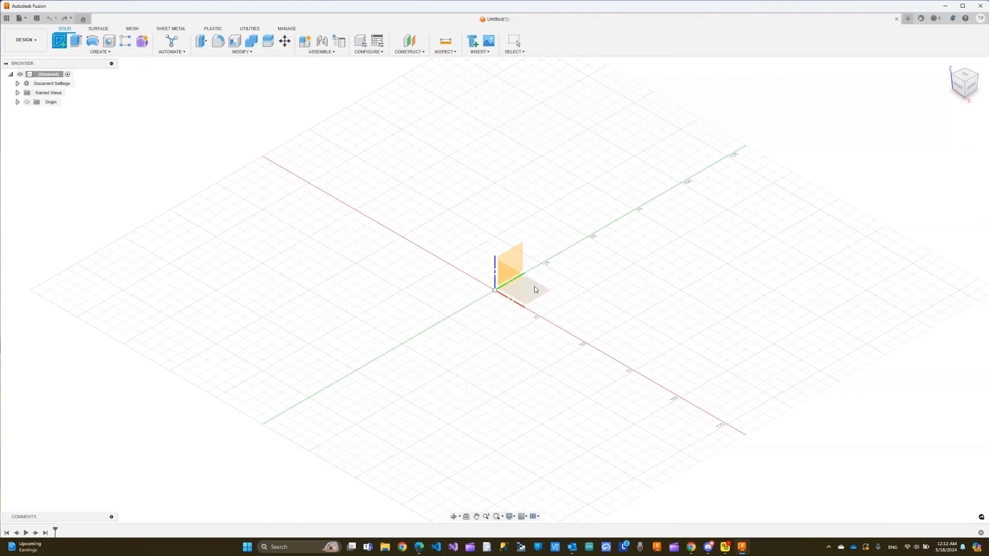
Start a sketch on the horizontal XY plane and draw a rectangle from the origin, 25 mm wide and about 50 mm tall
left_click(536, 289)
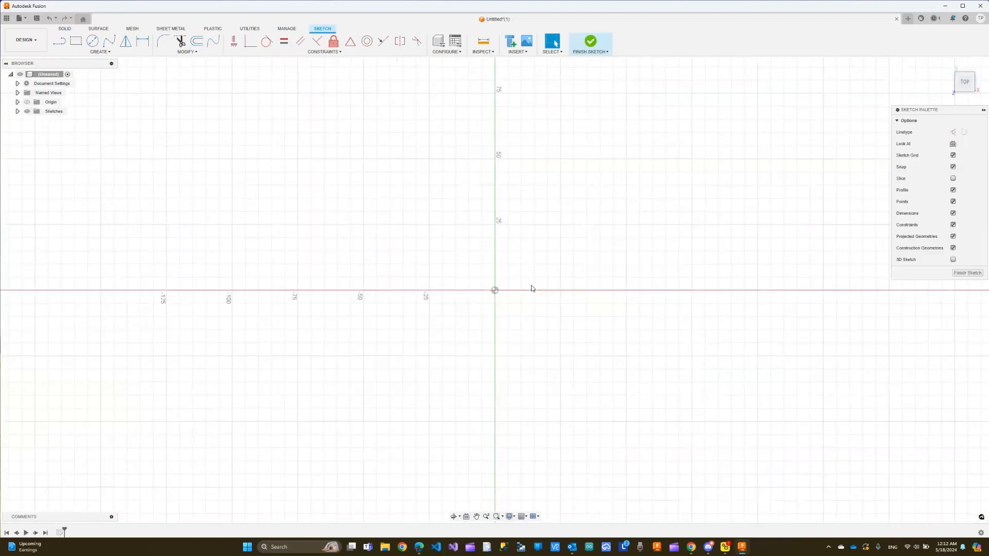
left_click(75, 41)
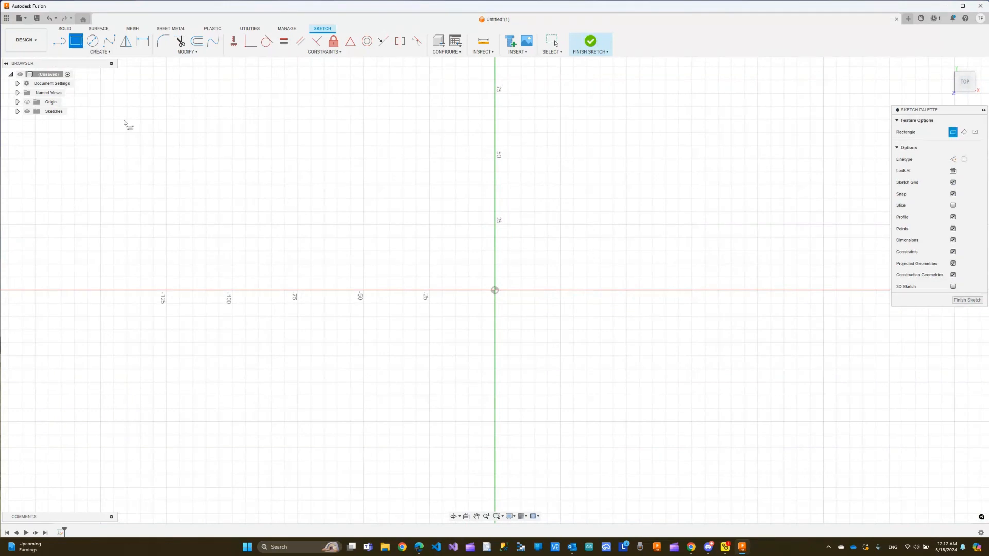
left_click(495, 291)
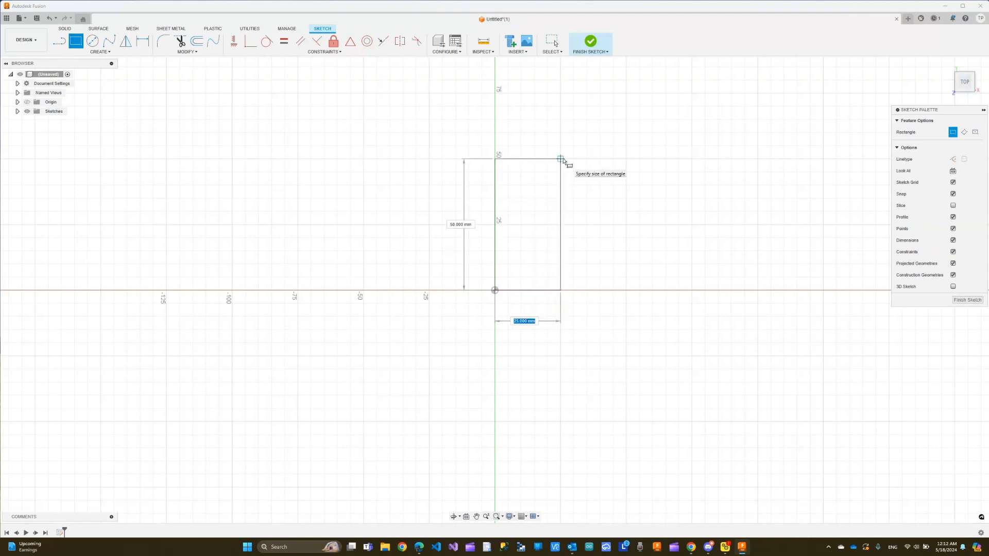
type("25")
key("Tab")
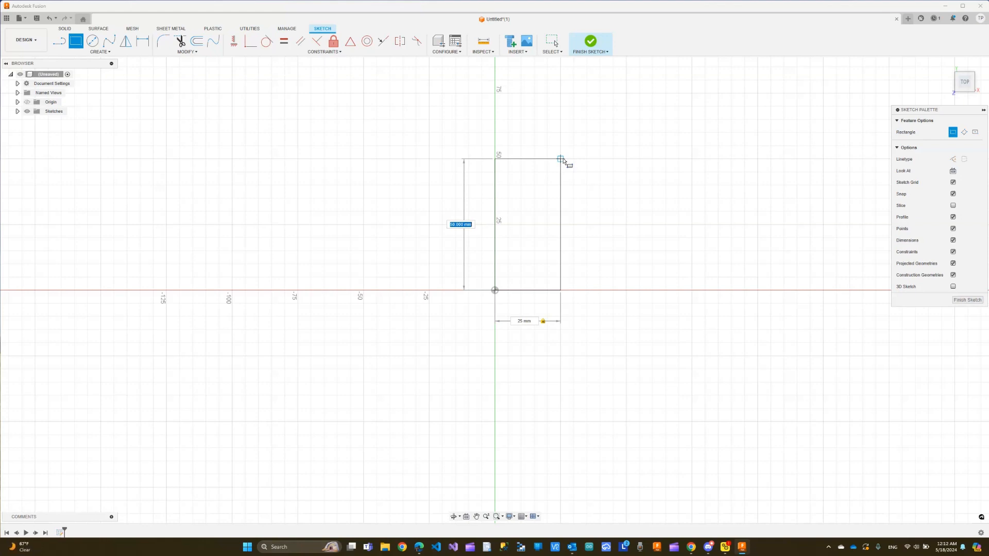
key("Return")
key("Escape")
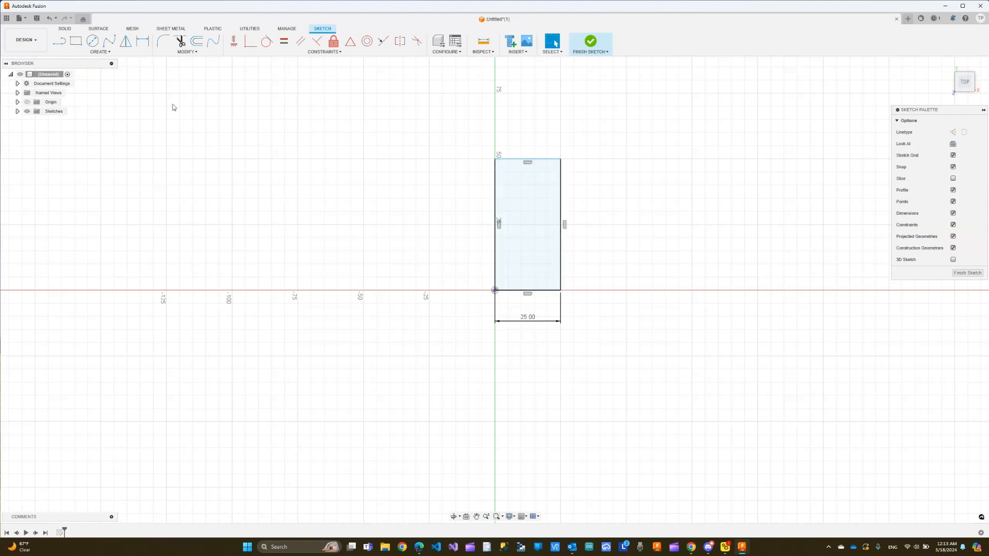
Offset the whole rectangle outward by 5 mm
left_click(196, 43)
left_click(560, 165)
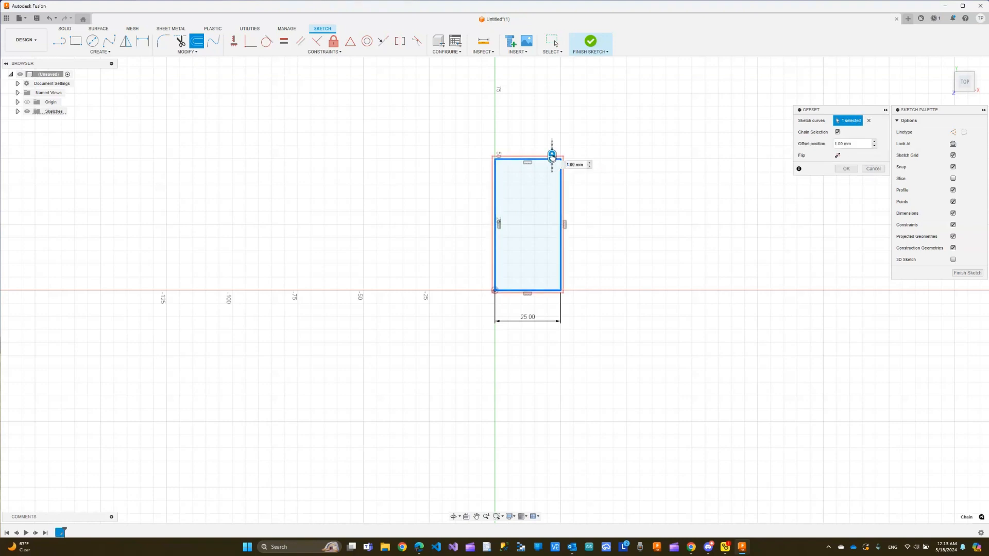
left_click_drag(552, 156, 545, 177)
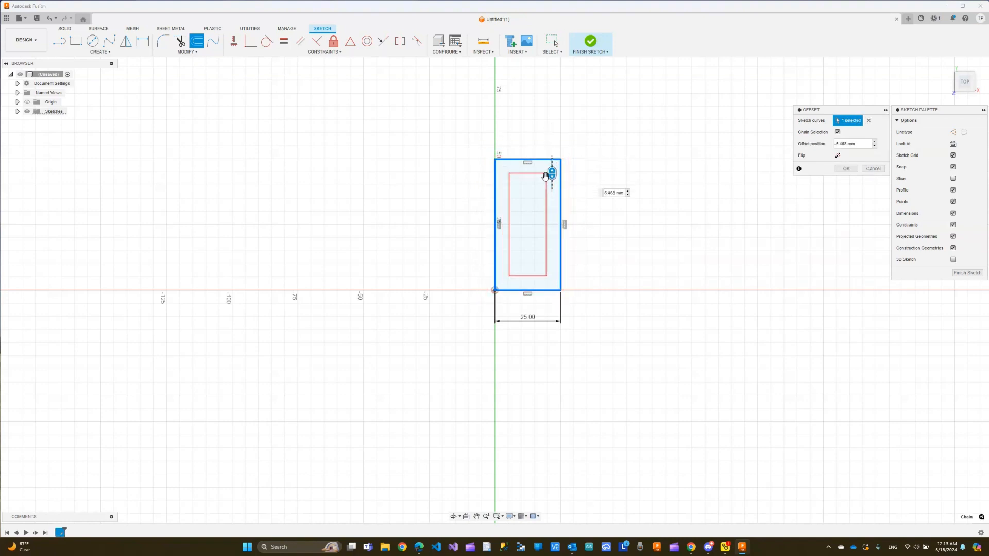
left_click(613, 193)
type("-")
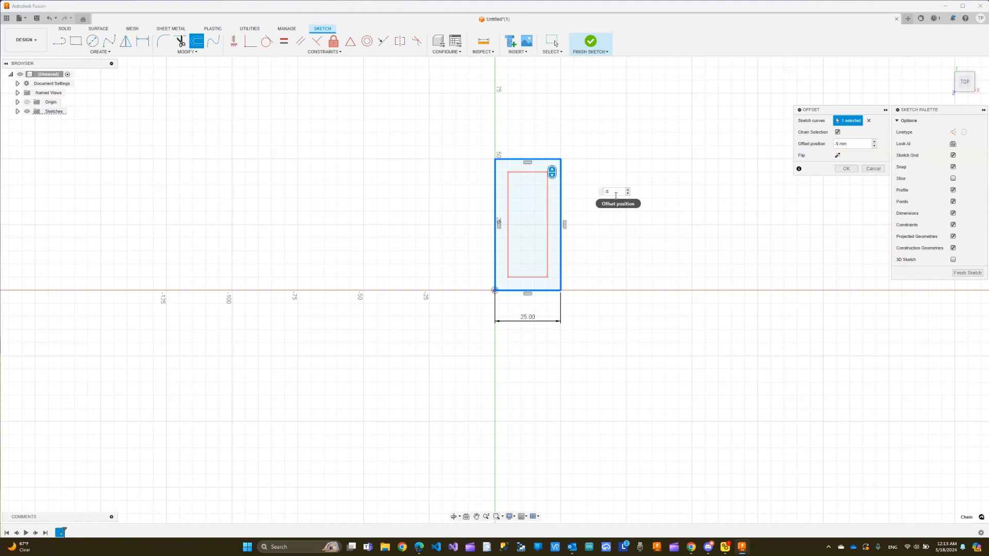
type("5")
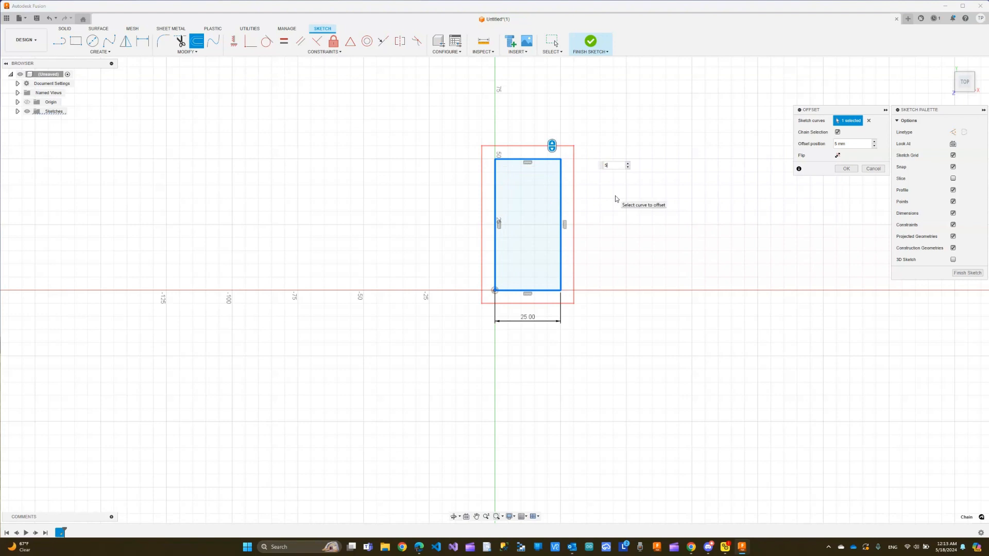
key("Return")
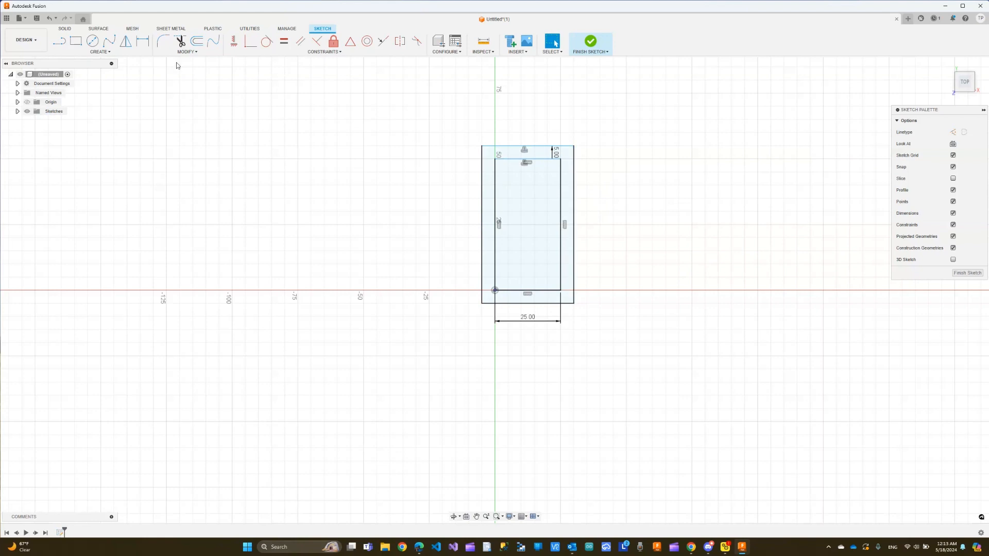
Offset the original 25 mm wide rectangle inward by 5 mm
key("o")
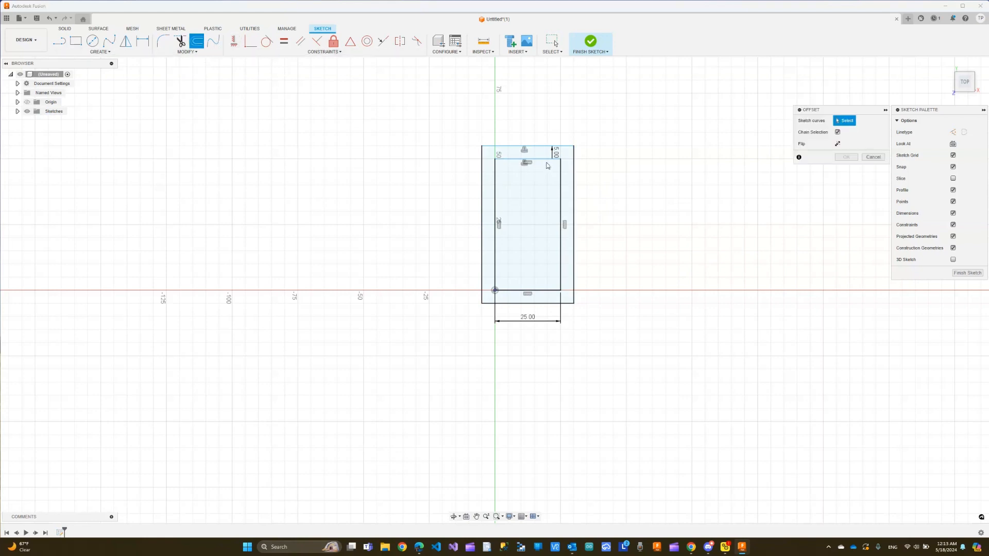
left_click(540, 205)
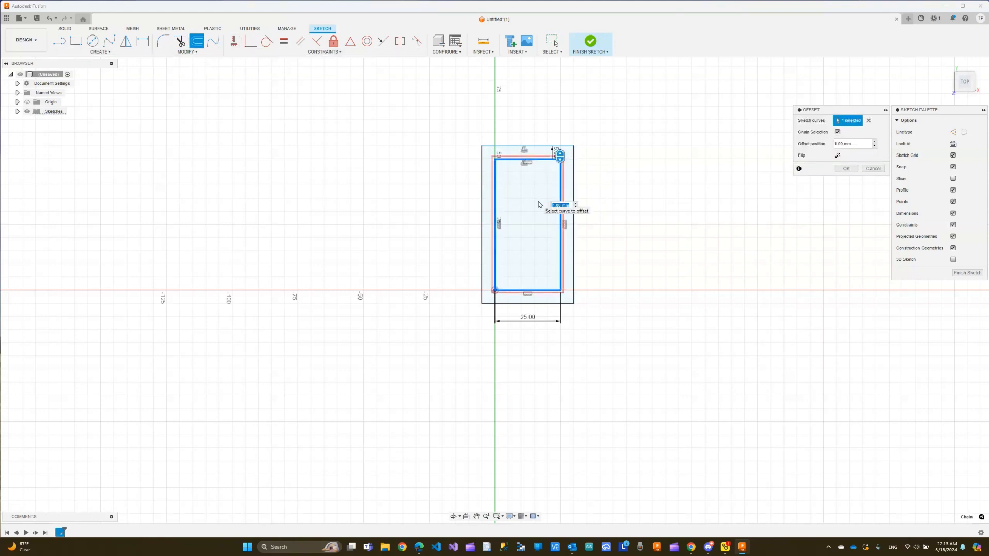
type("-5")
key("Return")
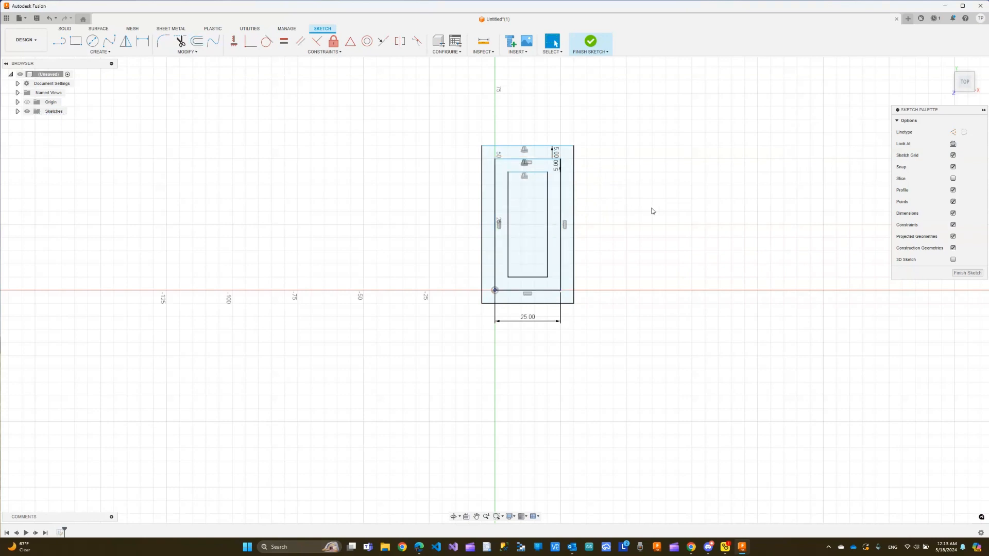
Convert all four lines of the middle rectangle to construction geometry
left_click(562, 226)
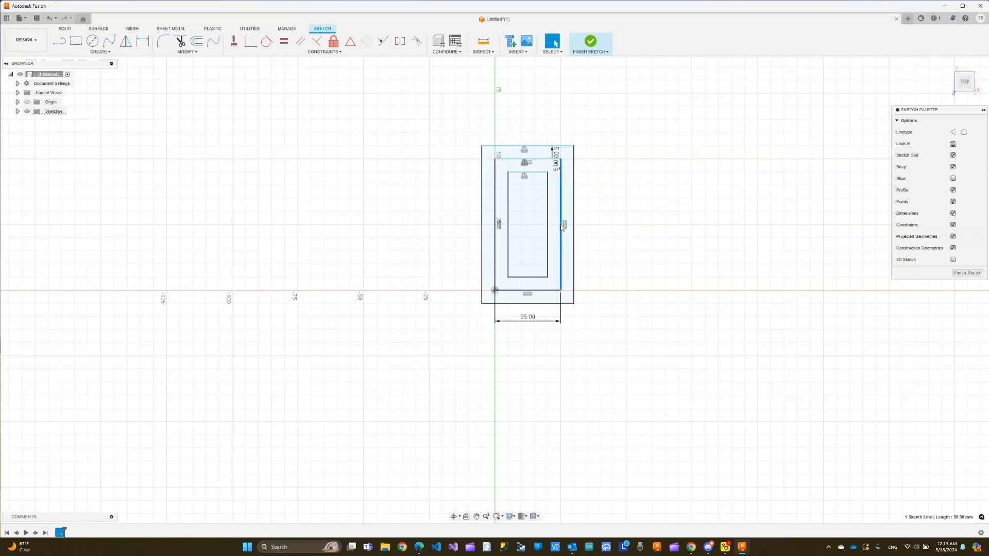
left_click(518, 161)
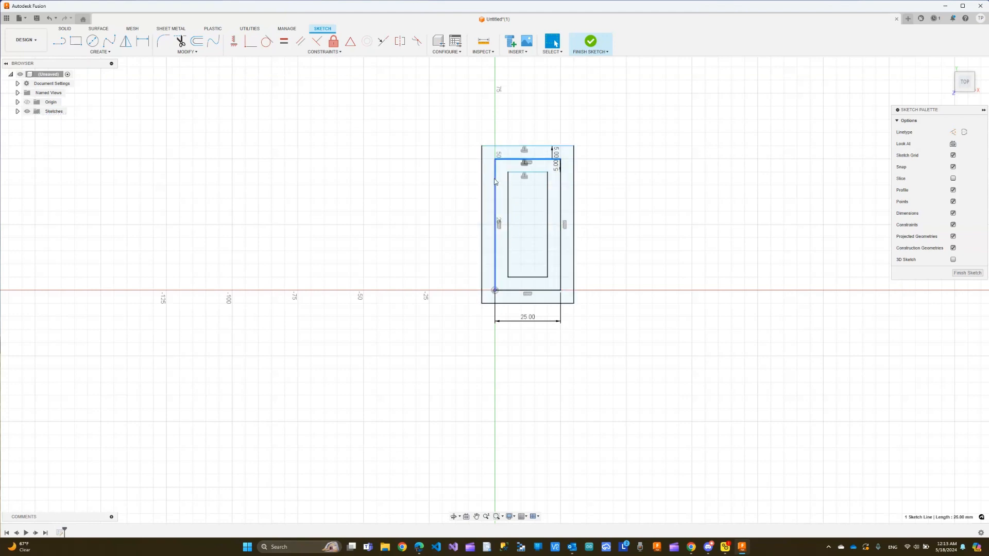
left_click(495, 181, "ctrl")
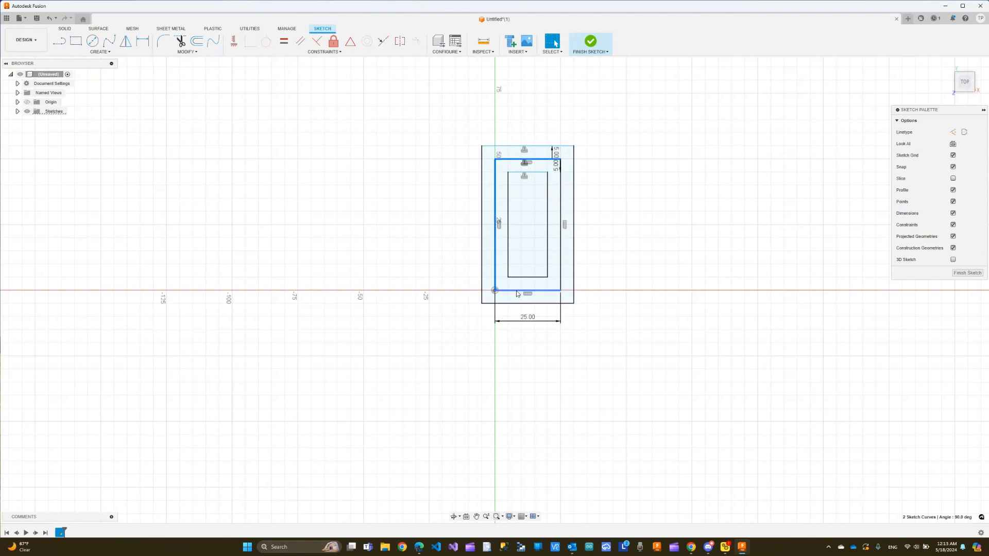
left_click(517, 292, "ctrl")
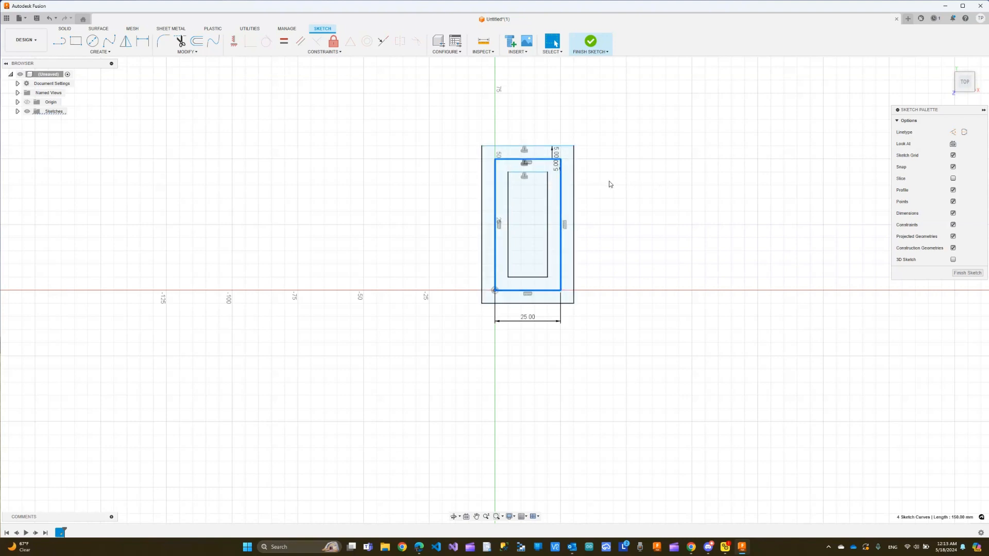
left_click(952, 133)
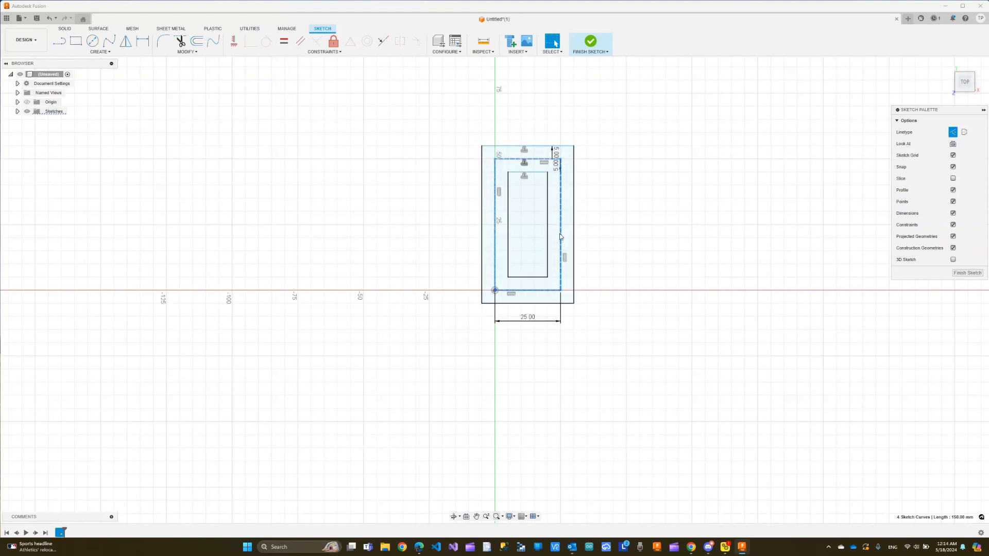
Draw a 3 mm diameter circle centred on the midpoint of the middle rectangle's upper construction line
scroll(559, 233, "up", 5)
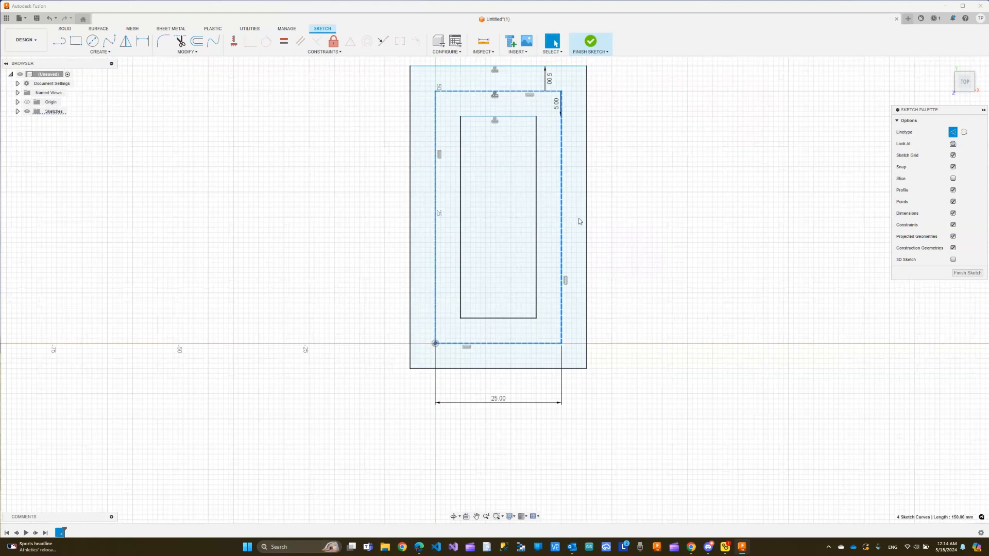
scroll(630, 217, "down", 2)
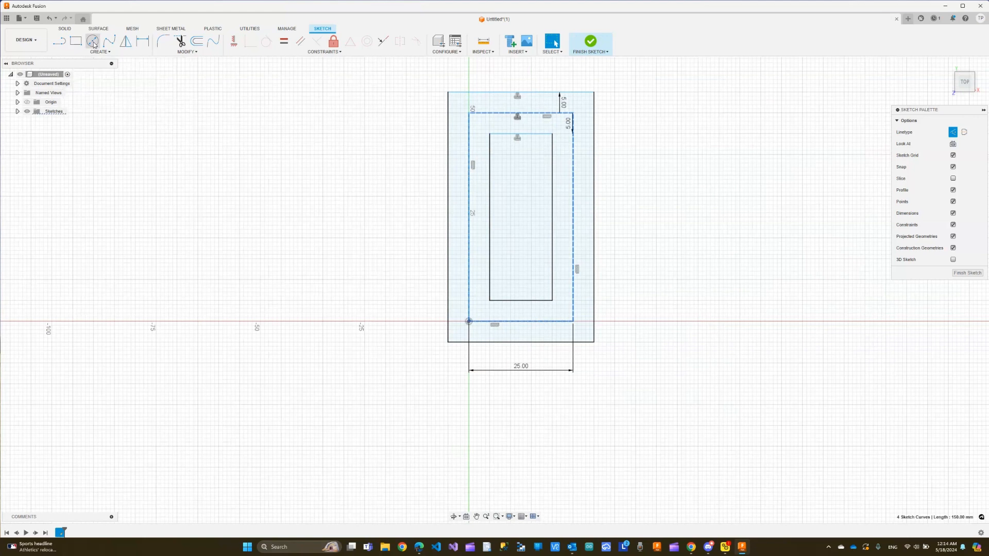
left_click(92, 42)
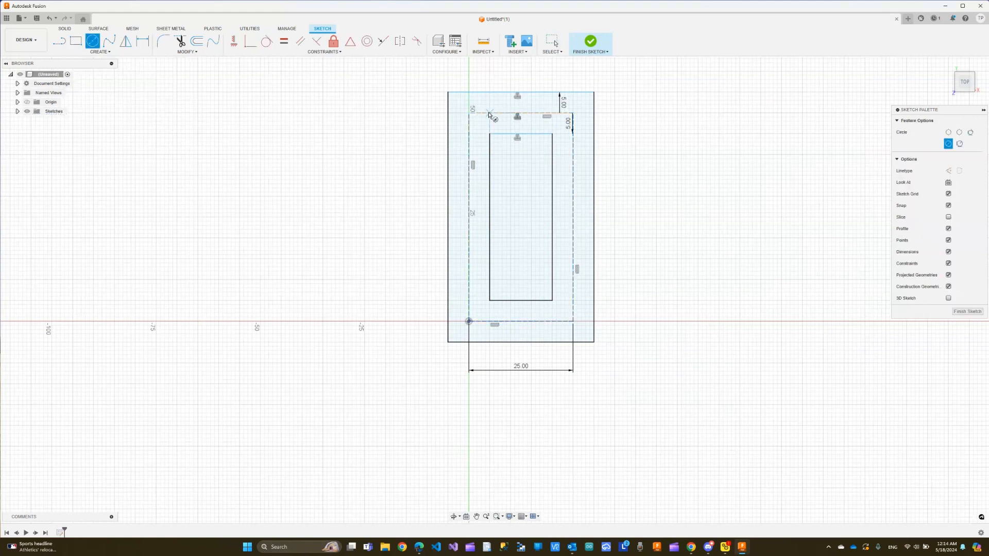
left_click(520, 113)
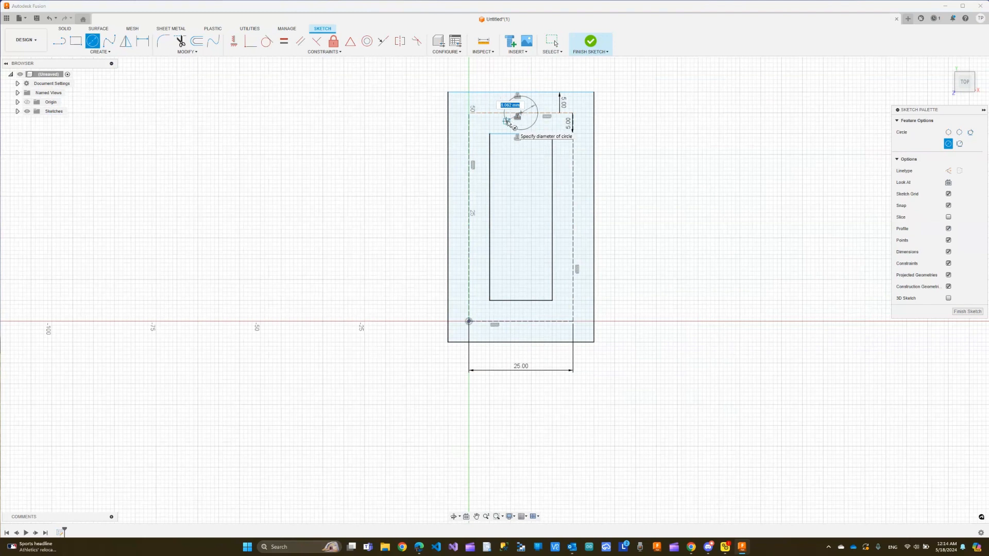
type("3")
key("Return")
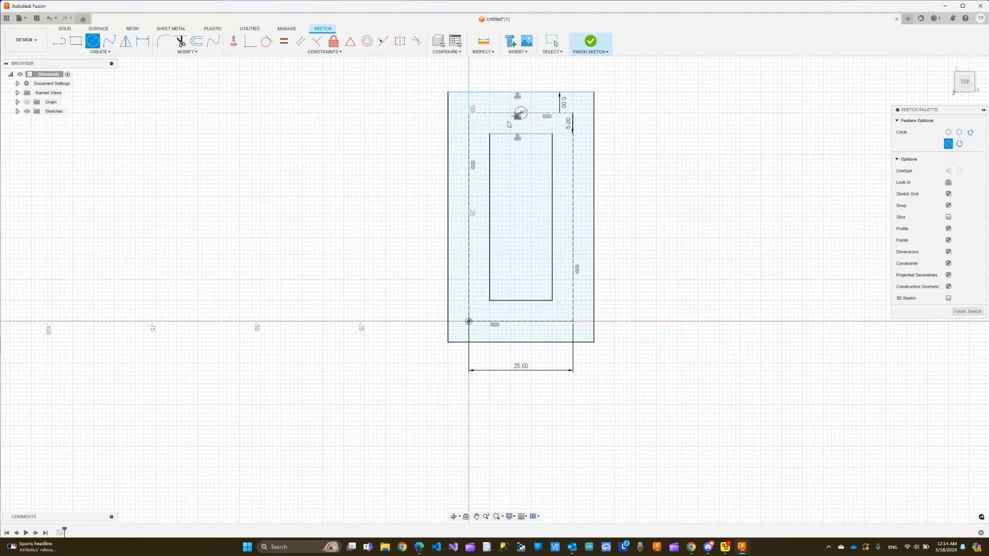
key("Escape")
left_click(521, 112)
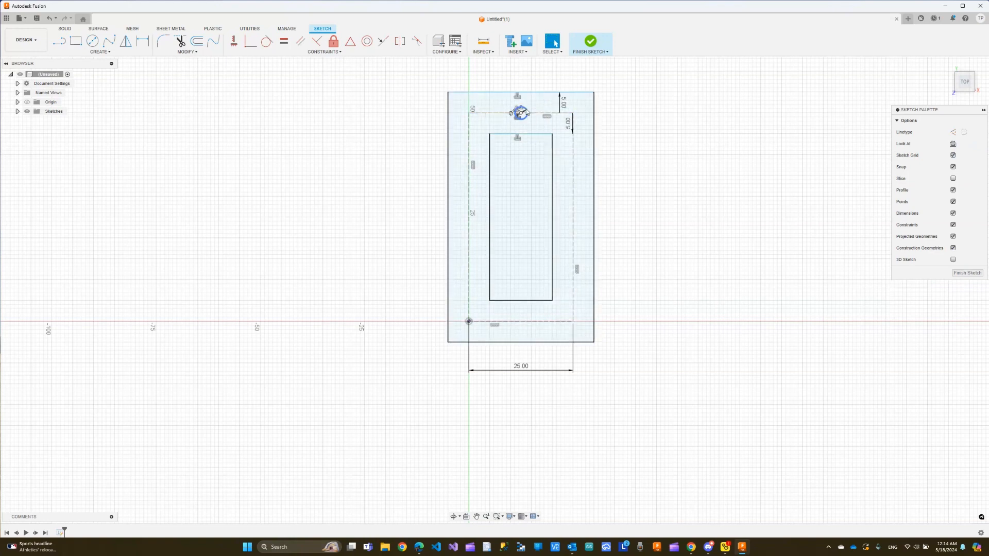
left_click(623, 165)
left_click(520, 119)
left_click(521, 204)
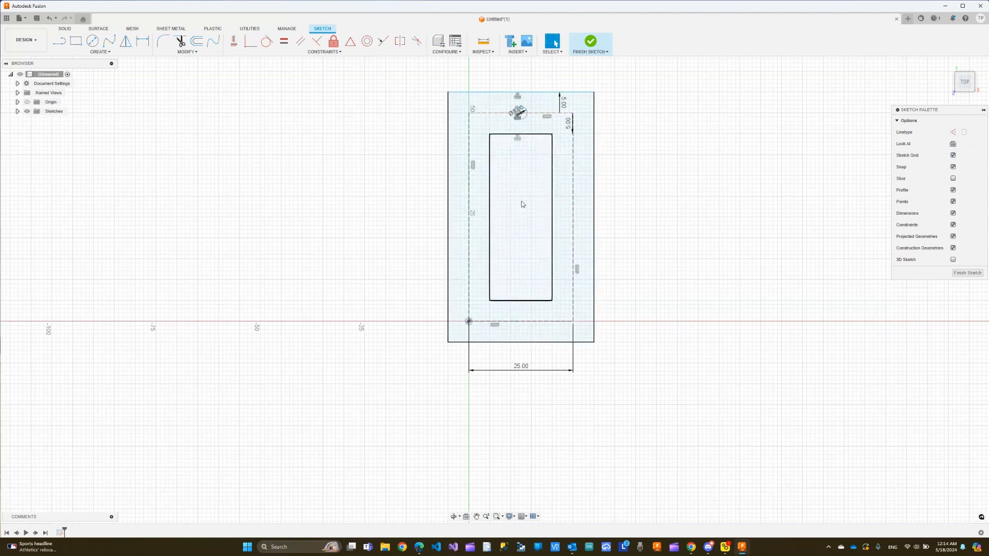
left_click(521, 114)
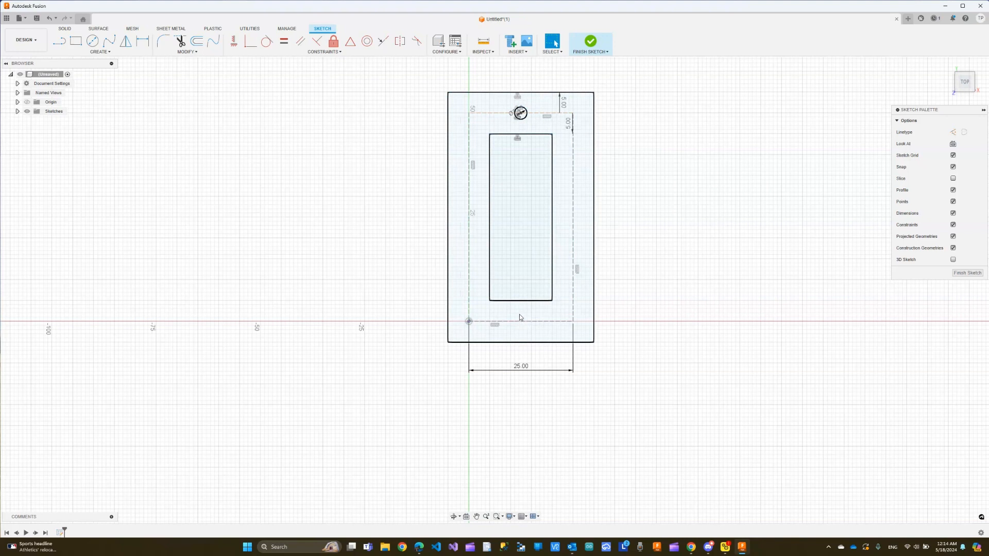
Draw a horizontal line between the midpoints of the outer rectangle's long sides and make it a construction line
left_click(60, 42)
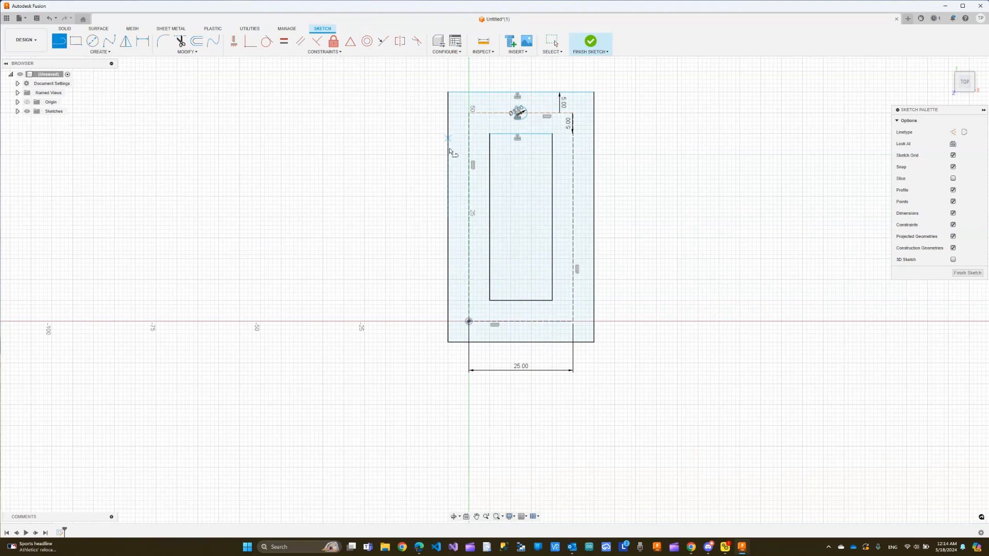
left_click(447, 218)
left_click(593, 217)
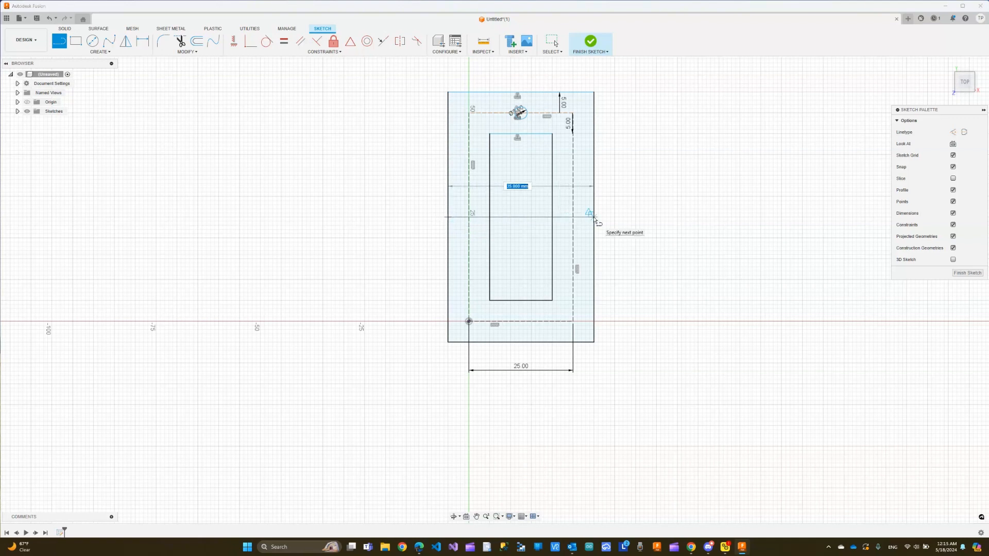
key("Escape")
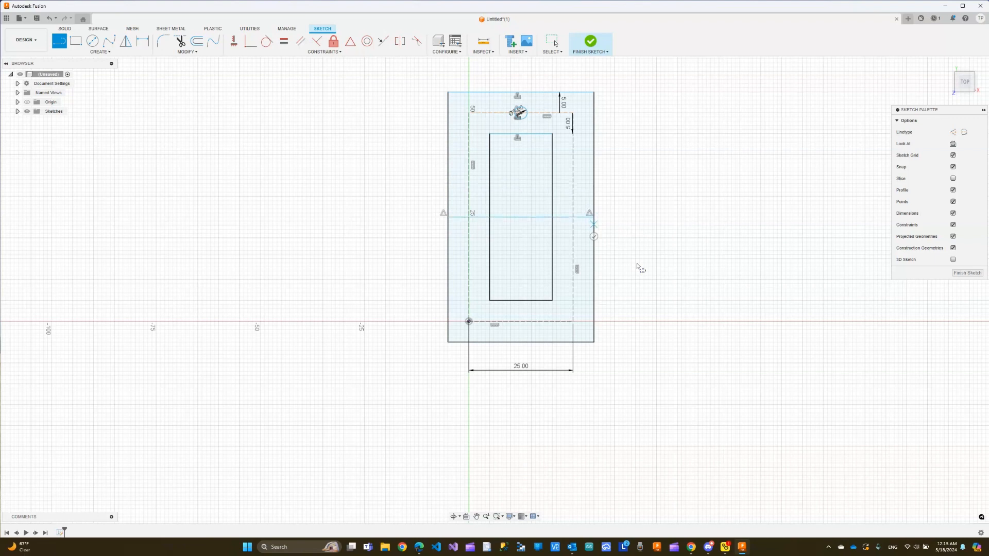
key("Escape")
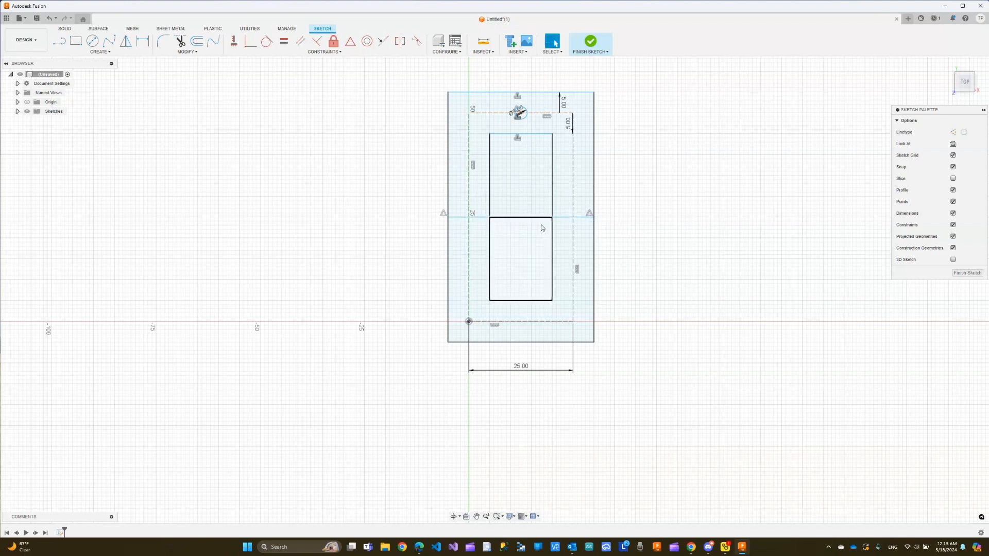
left_click(494, 218)
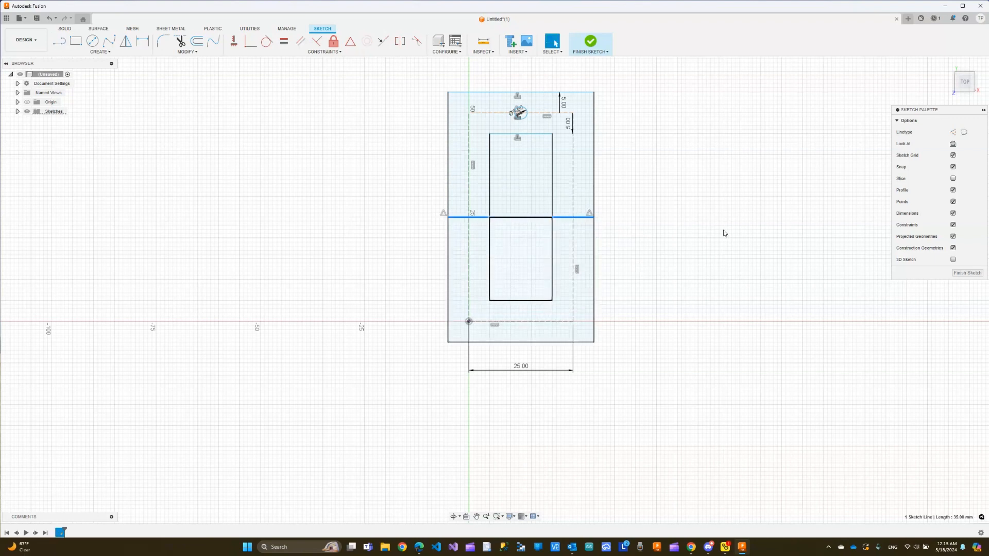
left_click(953, 133)
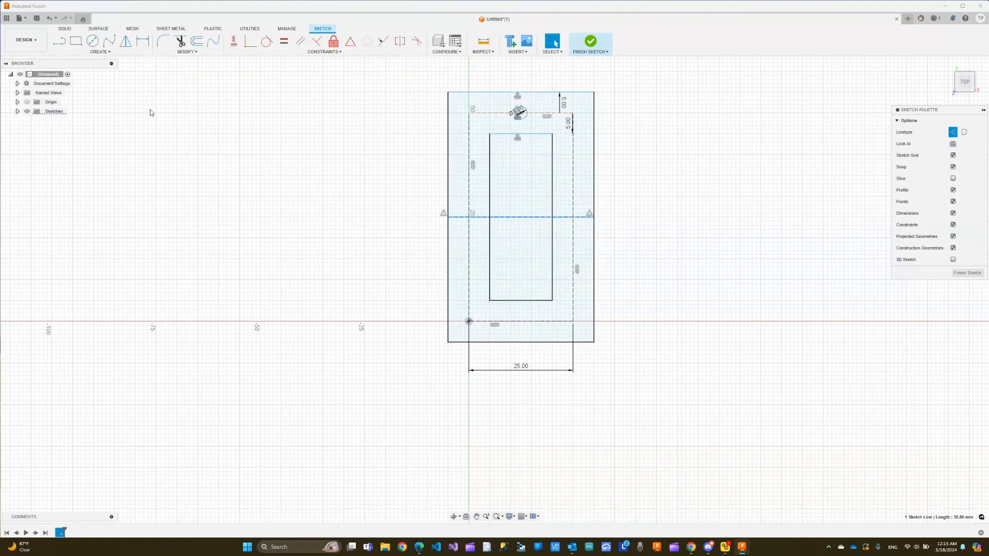
Mirror the 3 mm circle across the horizontal construction line of the frame and finish the sketch
left_click(127, 42)
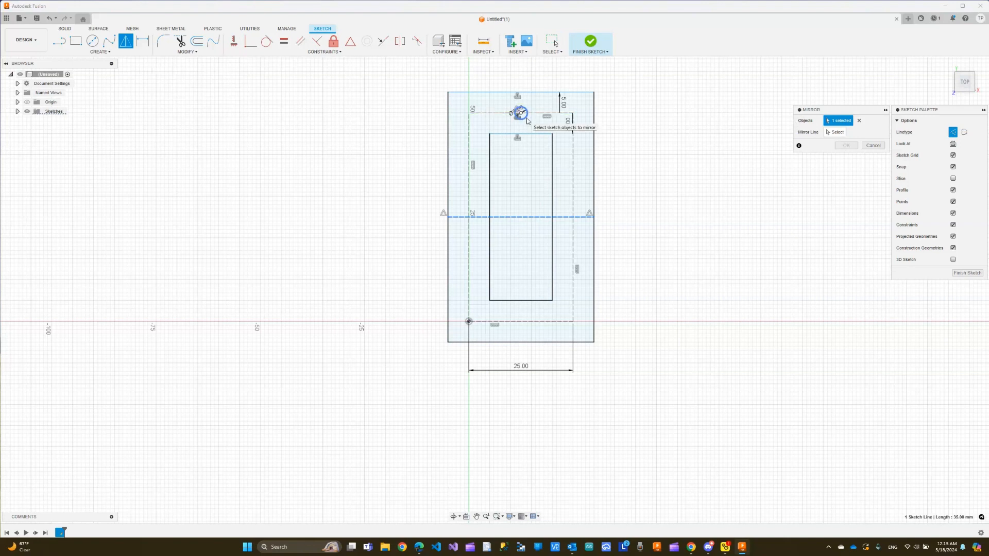
left_click(527, 120)
scroll(533, 125, "up", 3)
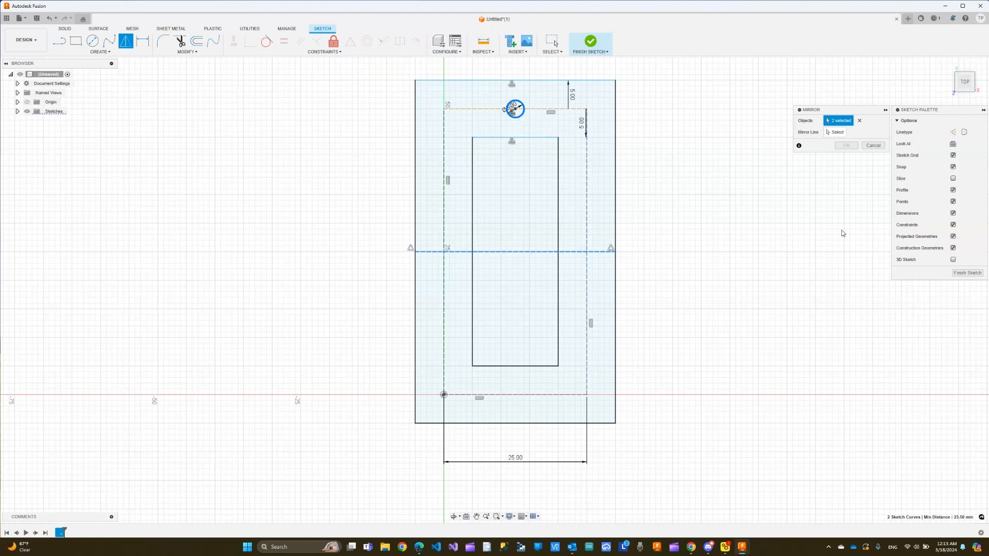
left_click(835, 133)
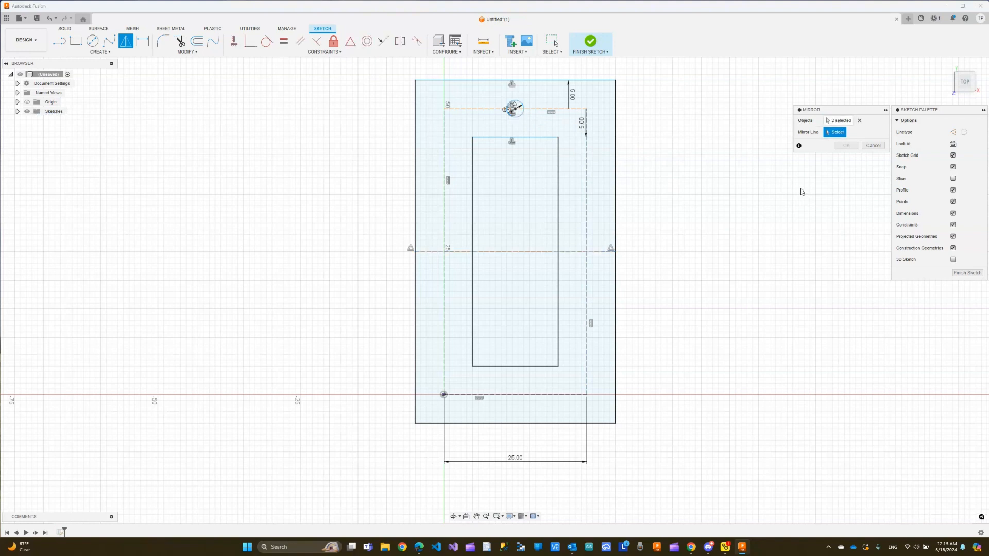
left_click(571, 252)
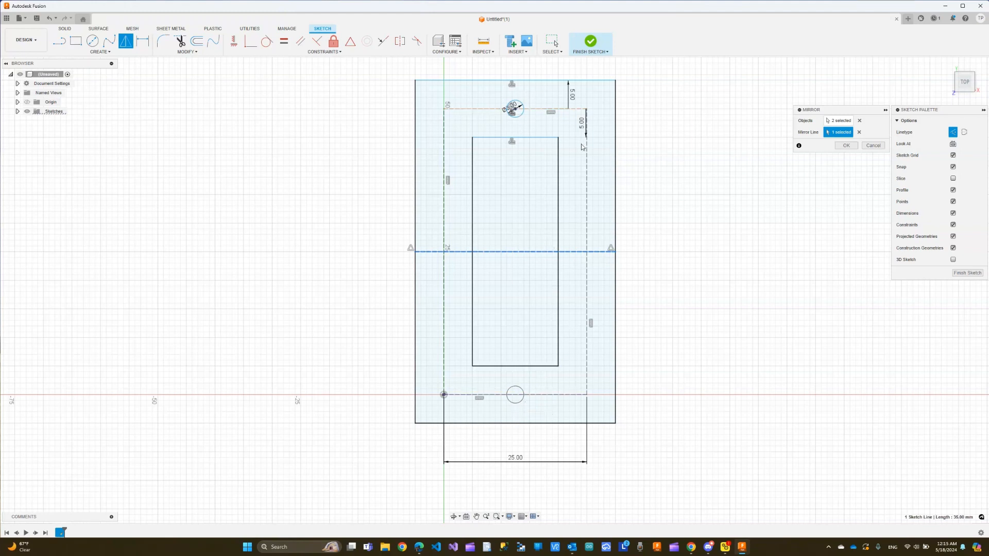
left_click(847, 147)
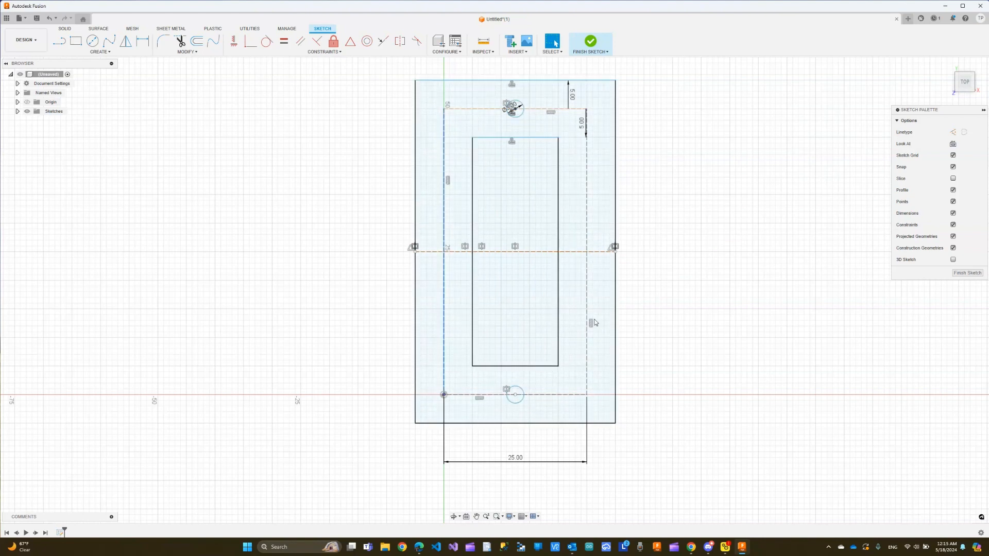
left_click(968, 273)
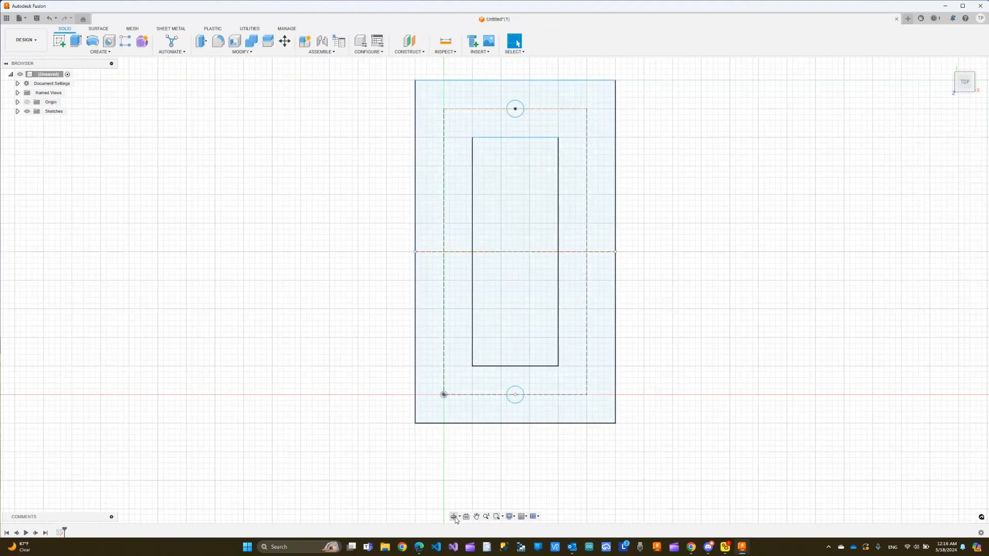
Extrude the innermost rectangle profile 2 mm upward as a new body
right_click(438, 464)
left_click(439, 460)
mouse_move(505, 461)
middle_mouse_down("shift")
mouse_move(530, 411)
mouse_move(508, 397)
middle_mouse_up("shift")
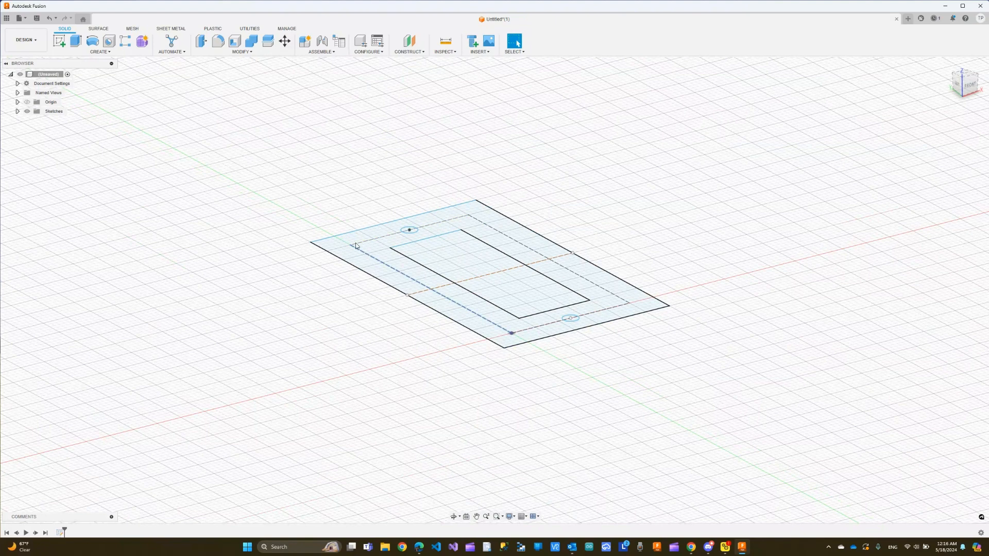
left_click(508, 333)
left_click(440, 263)
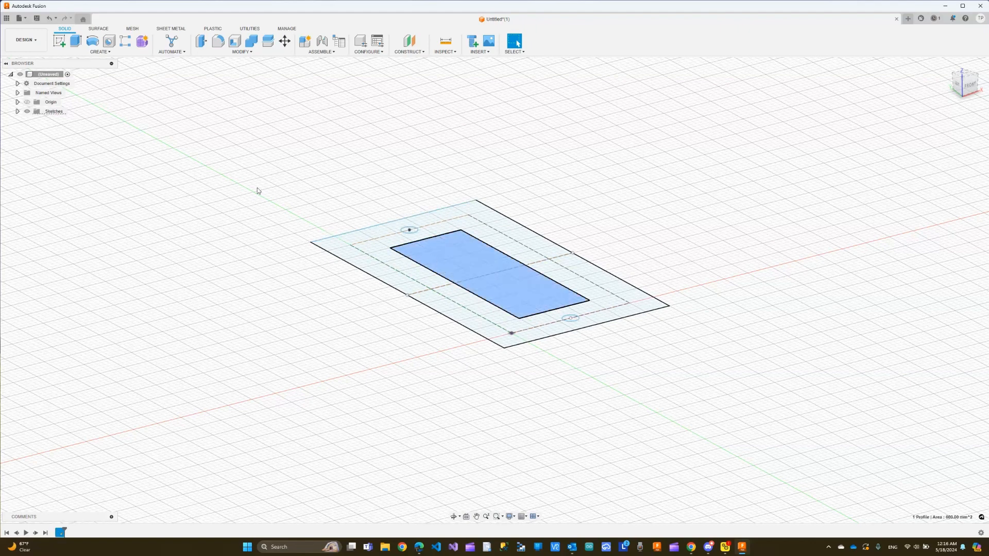
key("e")
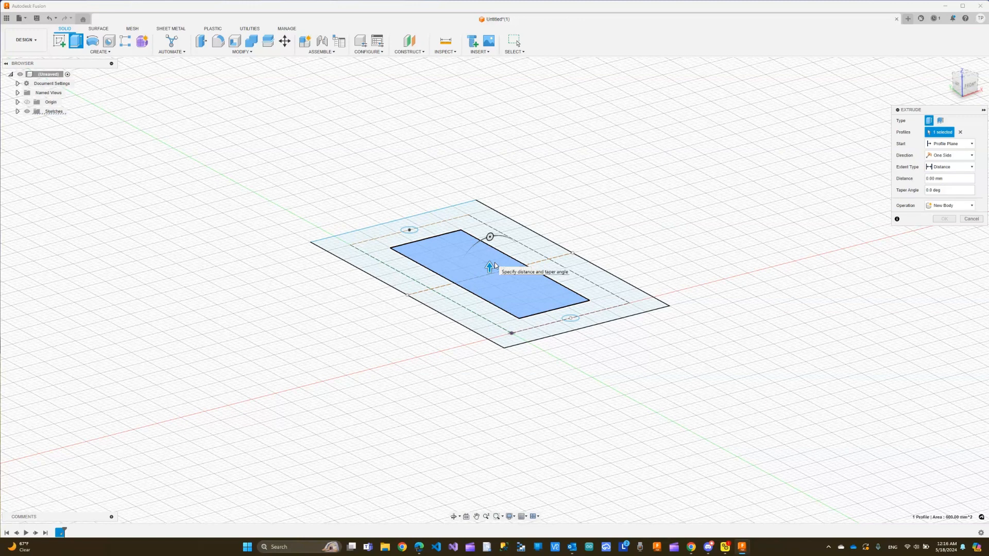
type("2")
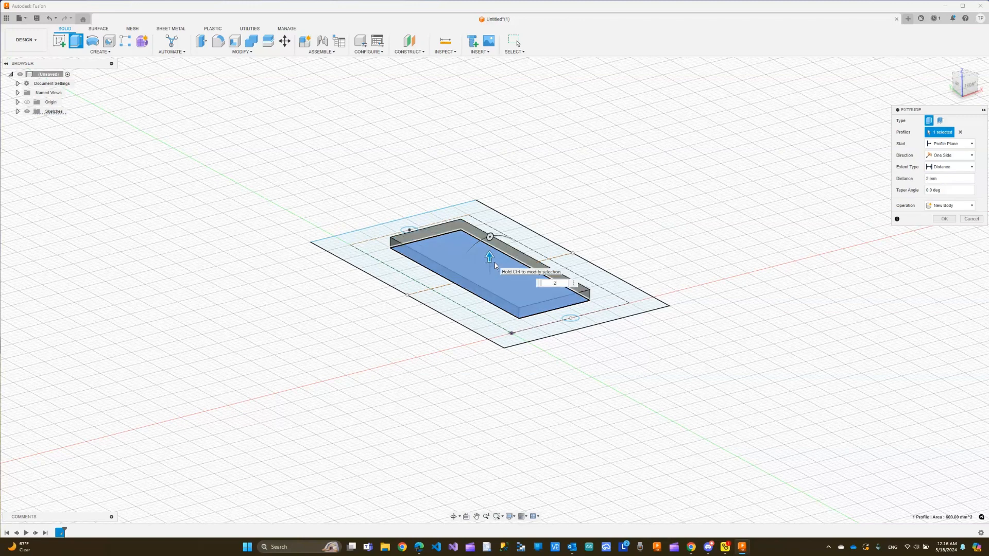
key("Return")
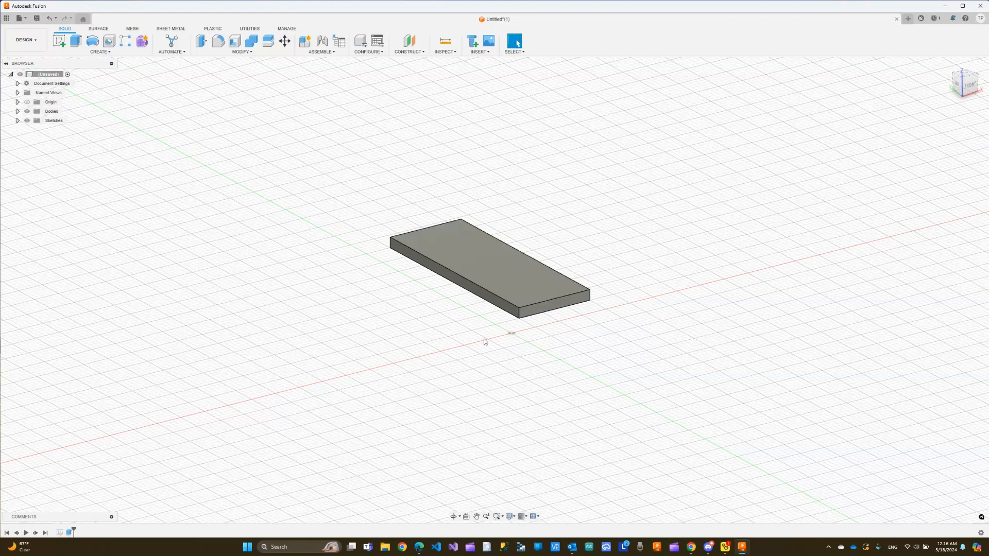
Show the frame sketch again and extrude both 3 mm circles 5 mm upward as new bodies
left_click(27, 101)
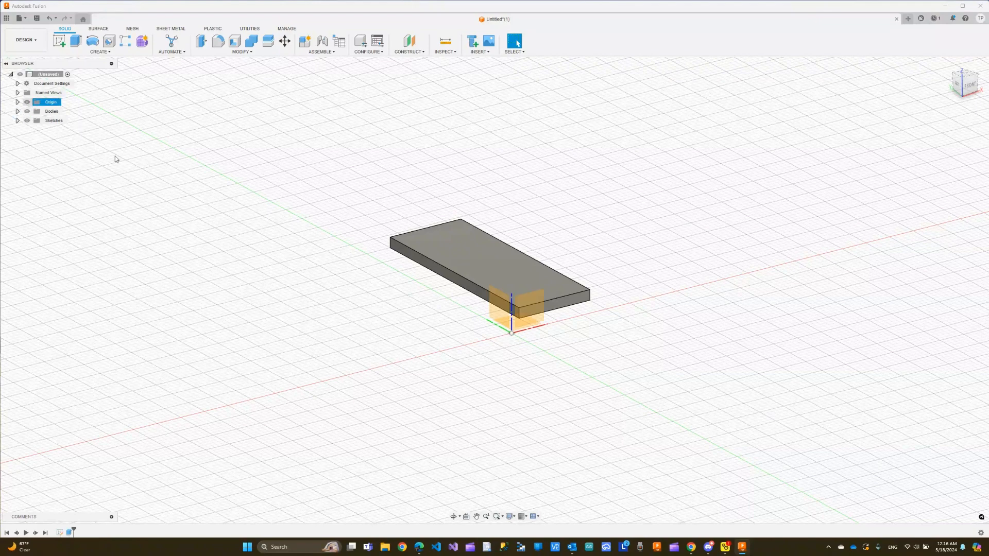
left_click(27, 102)
left_click(17, 121)
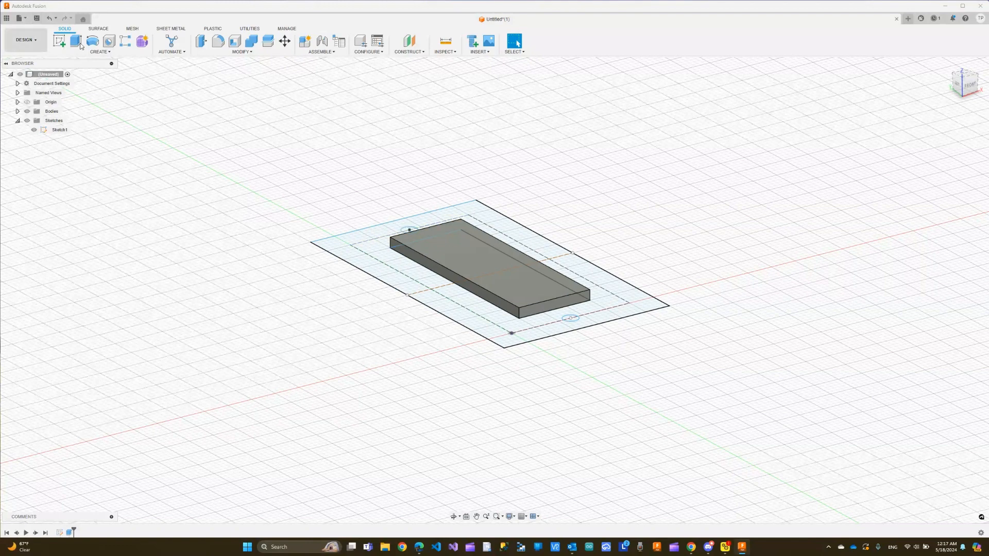
key("e")
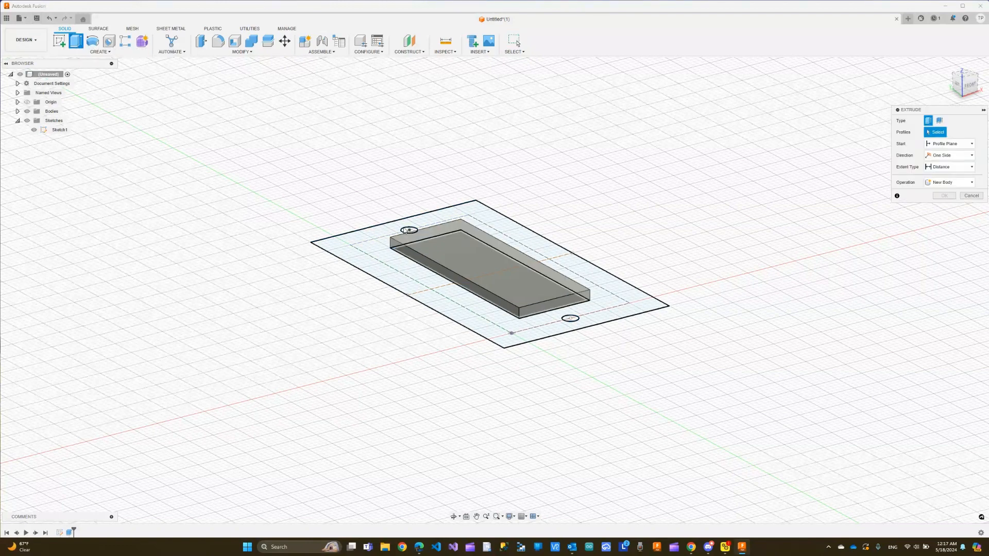
left_click(405, 230)
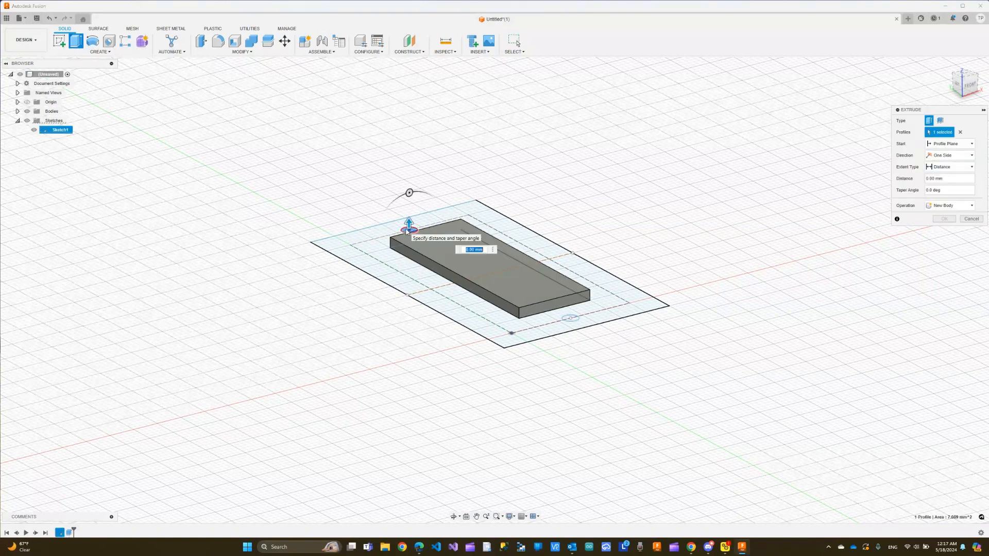
left_click(577, 321)
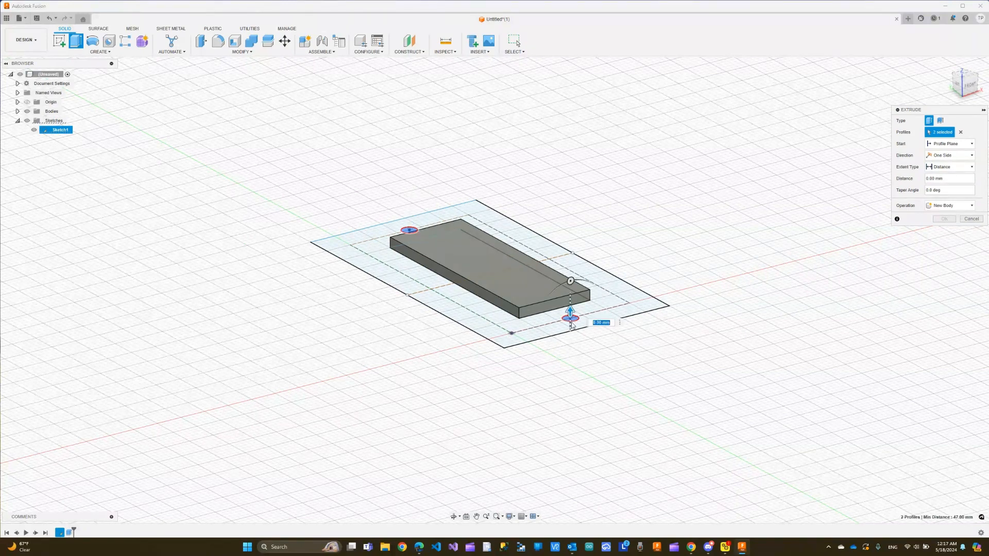
type("5")
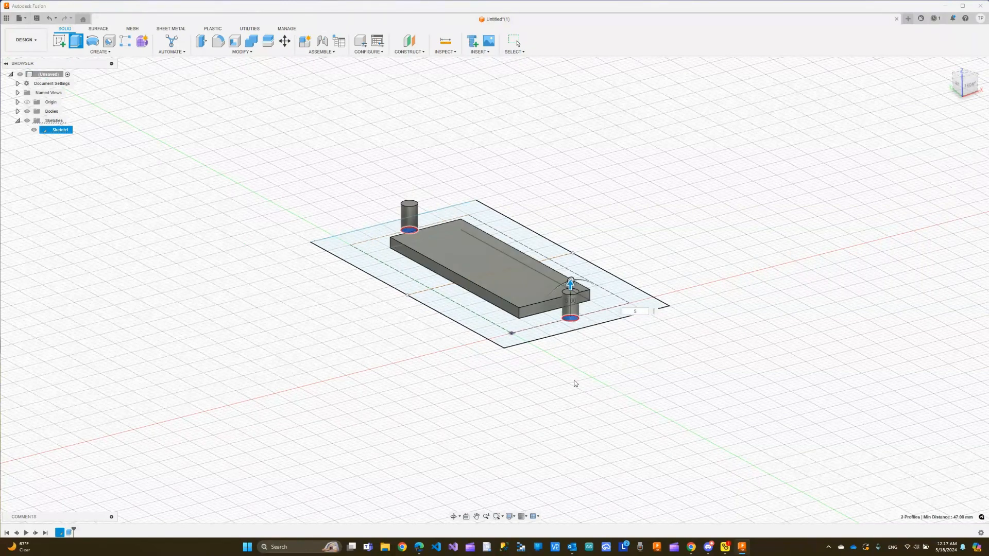
key("Return")
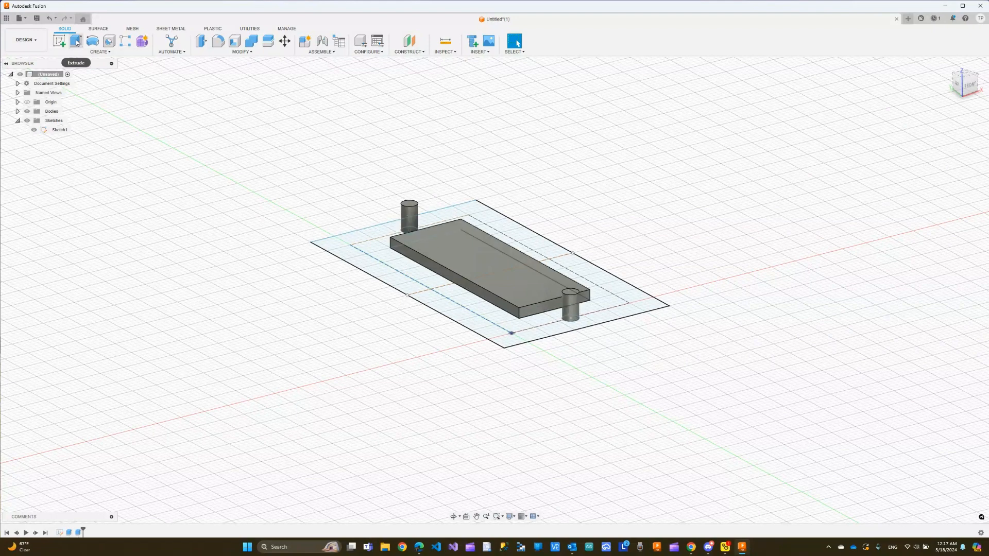
Extrude the frame profile surrounding the inner rectangle and circles 20 mm upward as a new body
key("e")
left_click(492, 341)
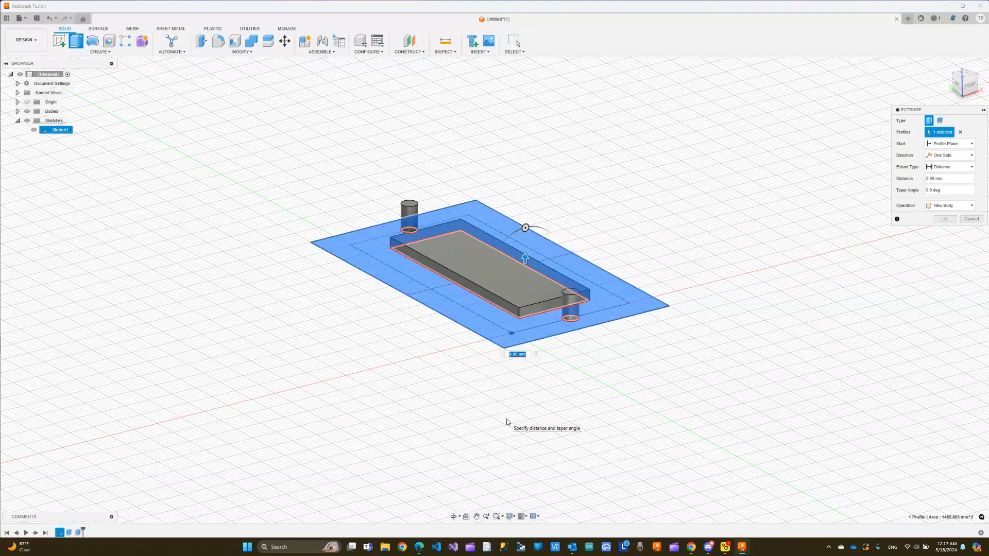
type("20")
key("Return")
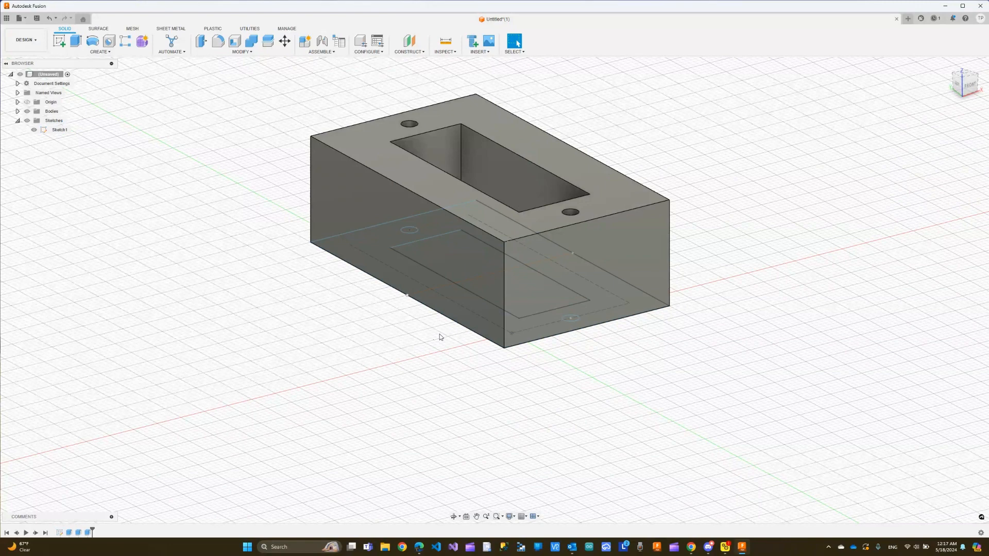
Examine the extruded block from several angles, checking the recess floor and the two holes
left_click(453, 516)
left_click_drag(434, 338, 458, 334)
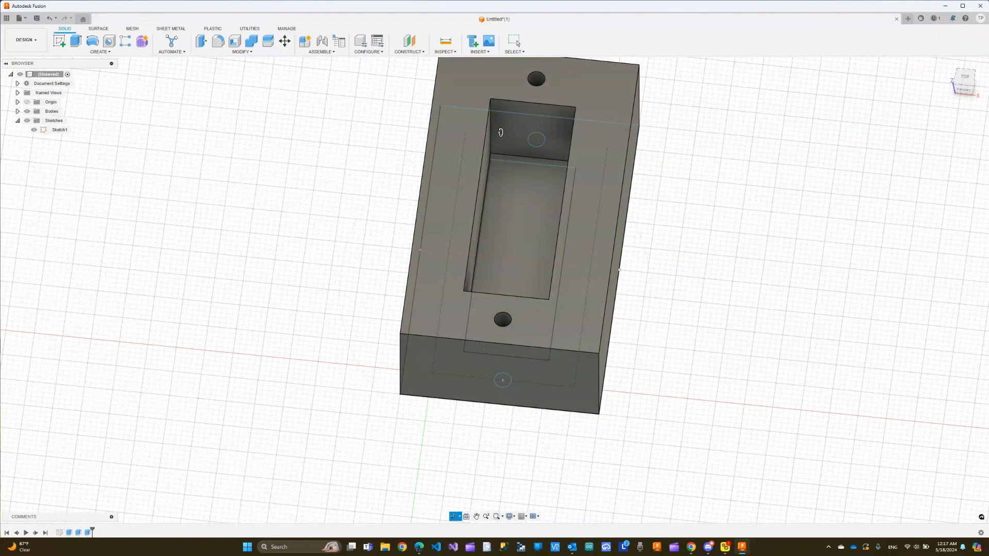
right_click_drag(366, 335, 407, 315)
left_click(455, 517)
left_click_drag(360, 320, 381, 317)
scroll(381, 316, "up", 5)
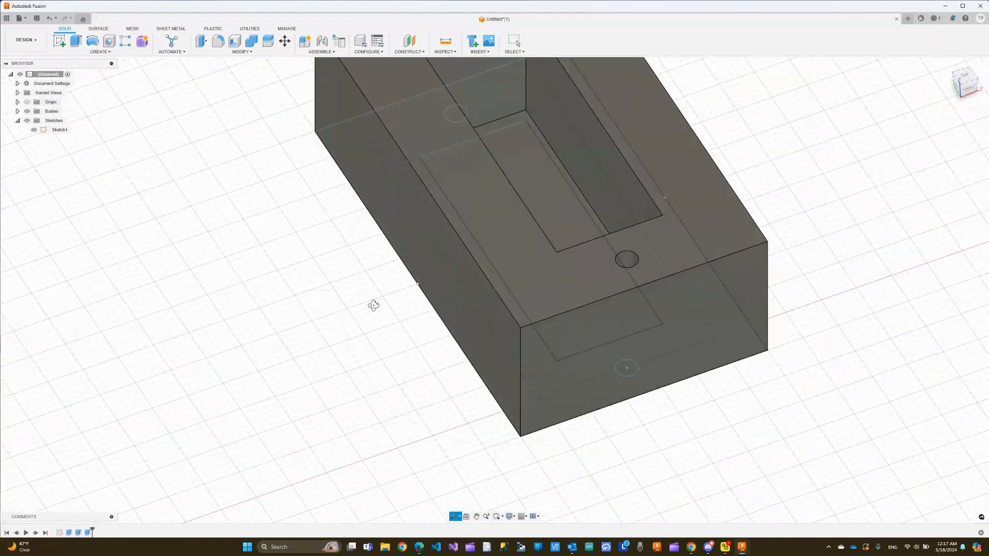
scroll(374, 307, "down", 6)
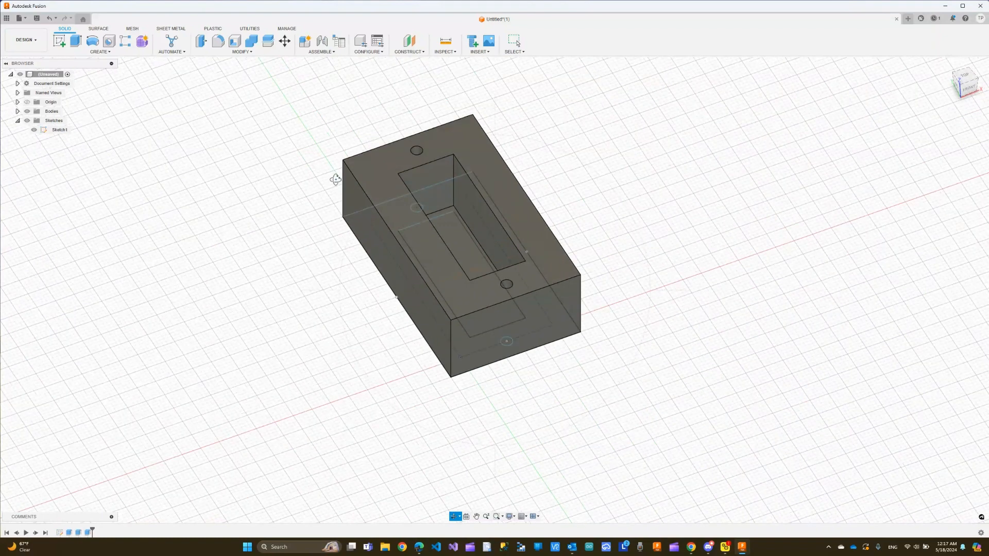
scroll(346, 115, "up", 2)
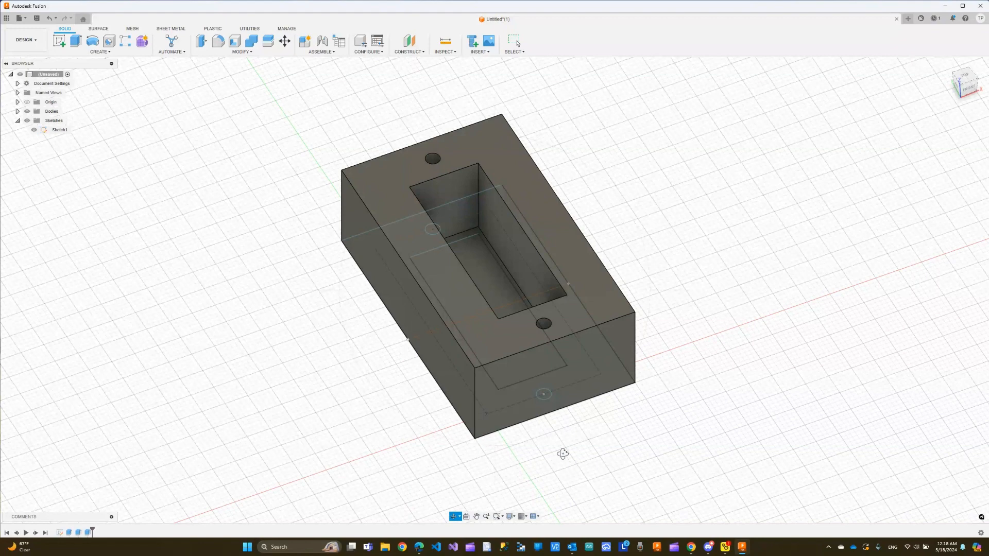
mouse_move(563, 453)
middle_mouse_down("shift")
mouse_move(534, 451)
mouse_move(563, 455)
middle_mouse_up("shift")
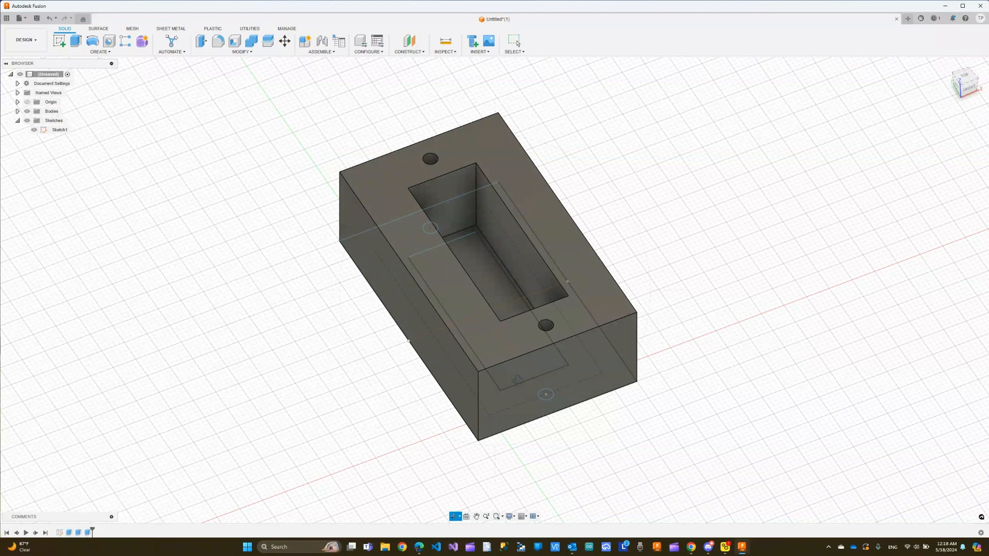
key("Escape")
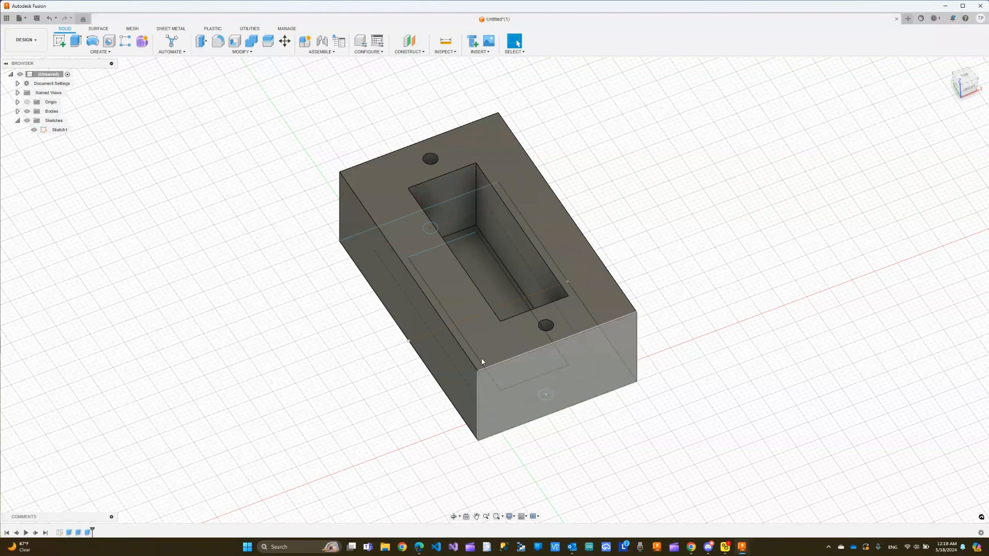
Sketch a rectangle 5 mm wide and 10 mm high on the block's front face, starting just above the origin, and finish the sketch
left_click(60, 44)
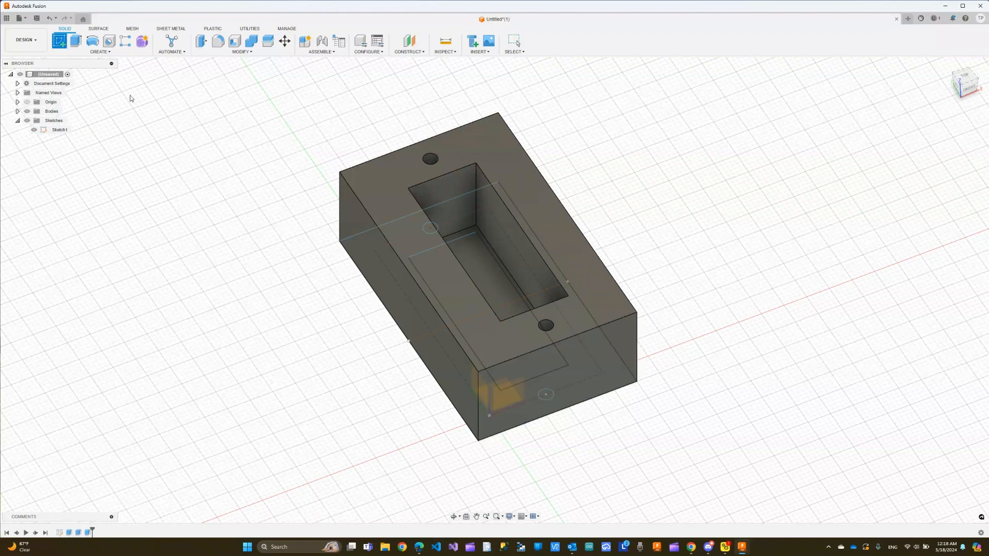
left_click(518, 397)
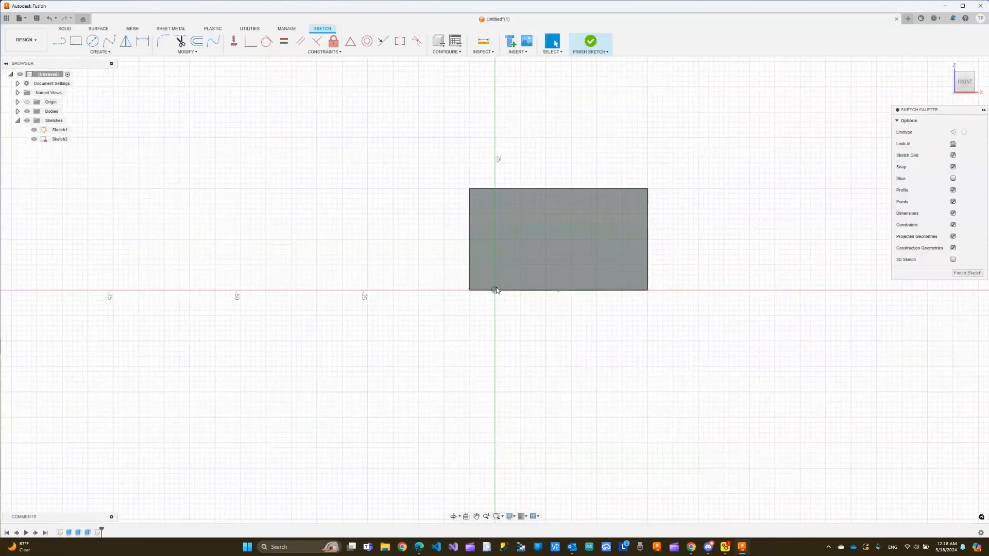
left_click(76, 40)
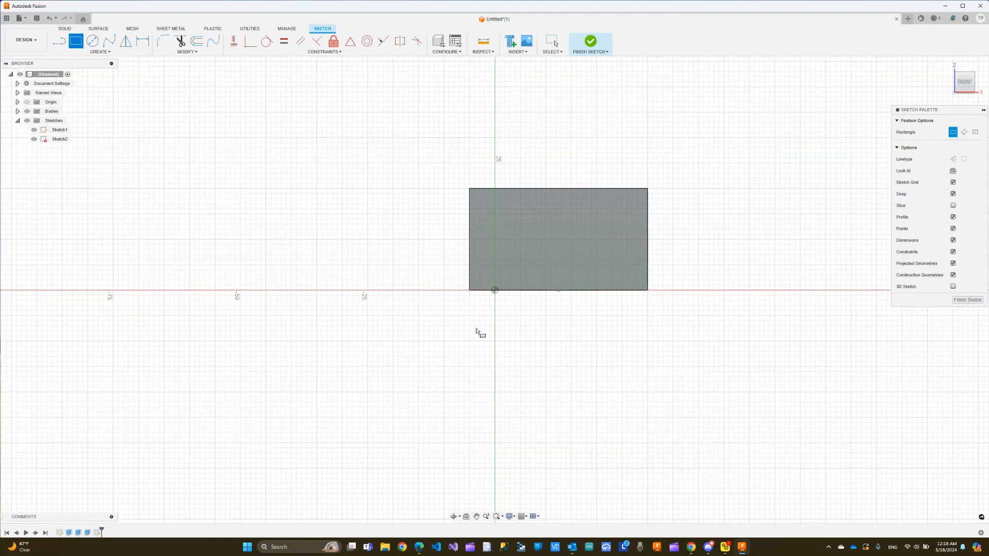
left_click(496, 280)
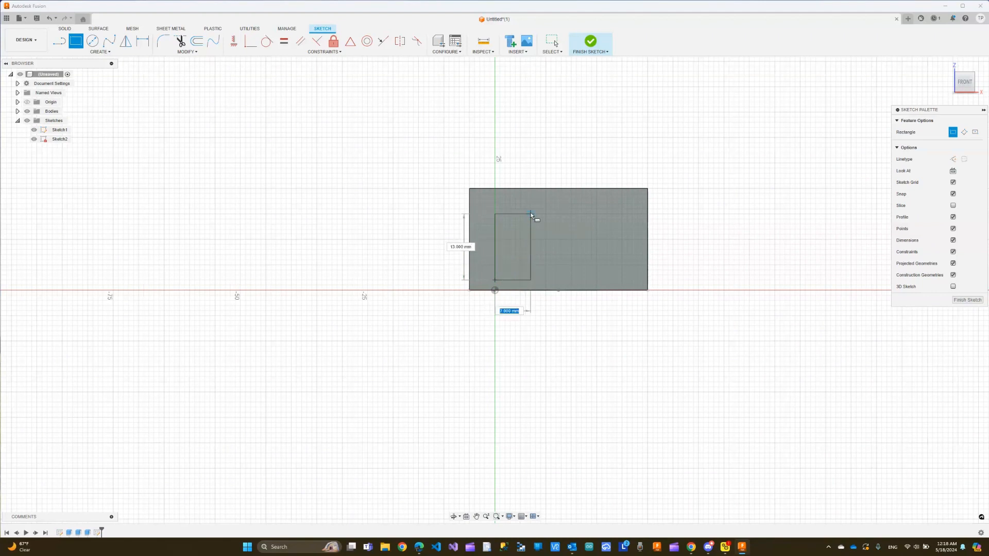
type("5")
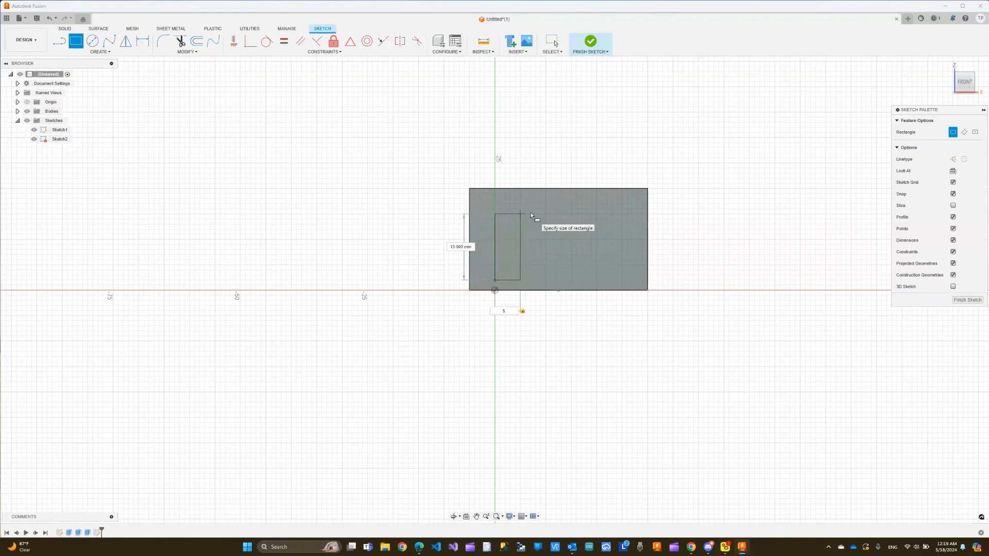
key("Tab")
type("10")
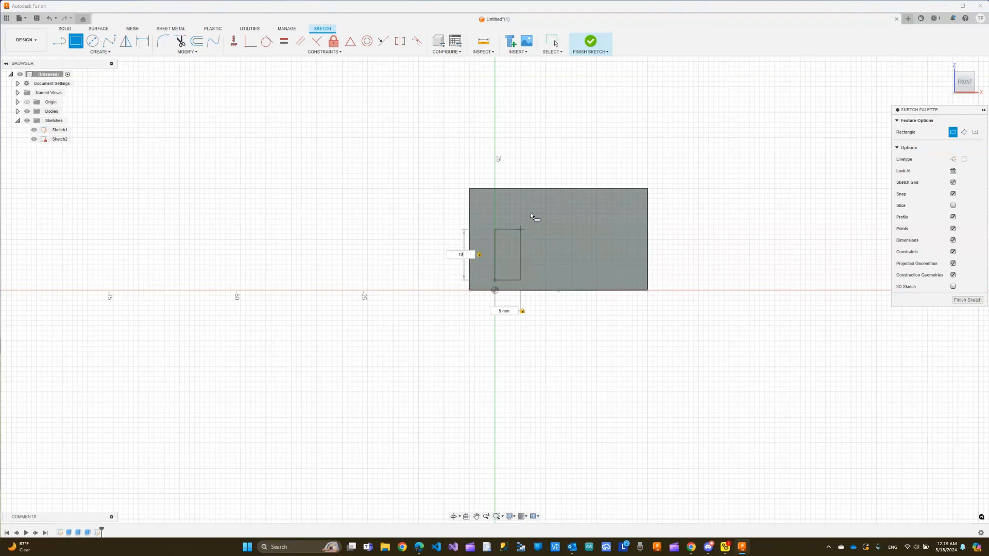
key("Return")
key("Escape")
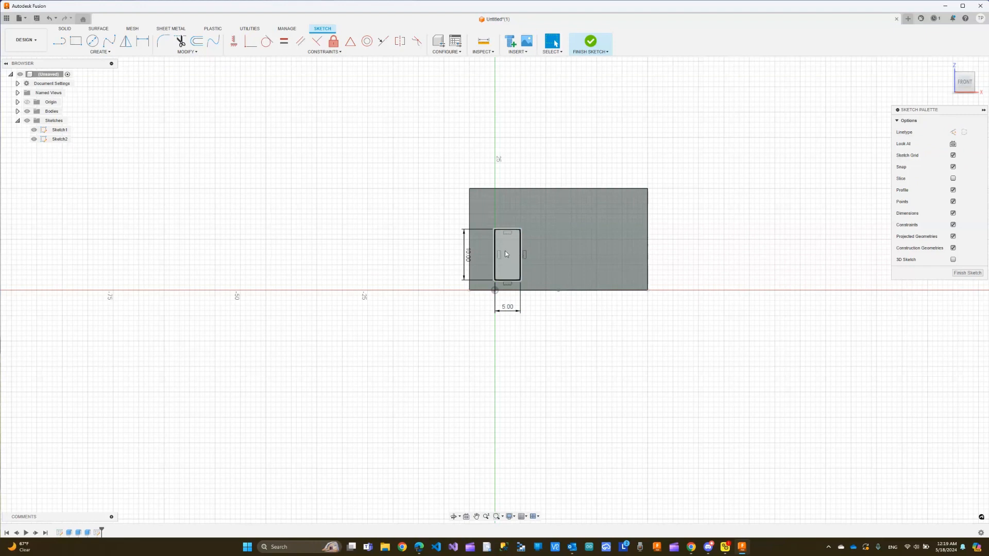
left_click(967, 274)
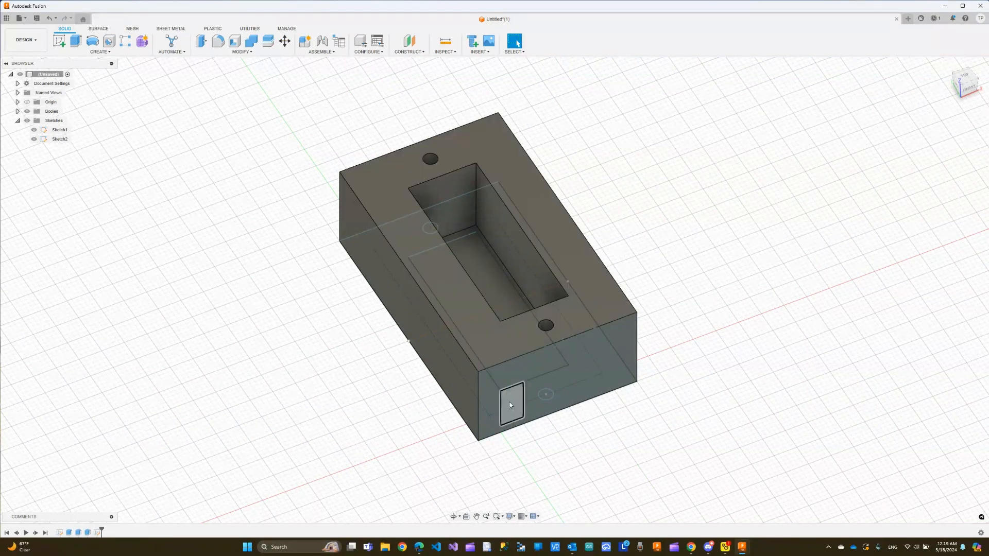
Edit the front-face sketch, set the rectangle's width and height both to 15 mm, and finish the sketch
double_click(59, 139)
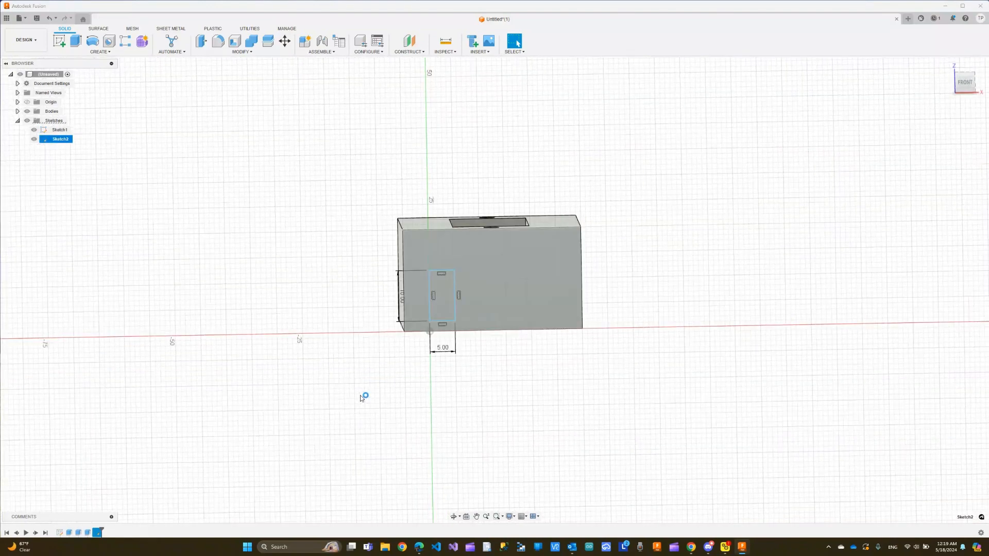
double_click(441, 344)
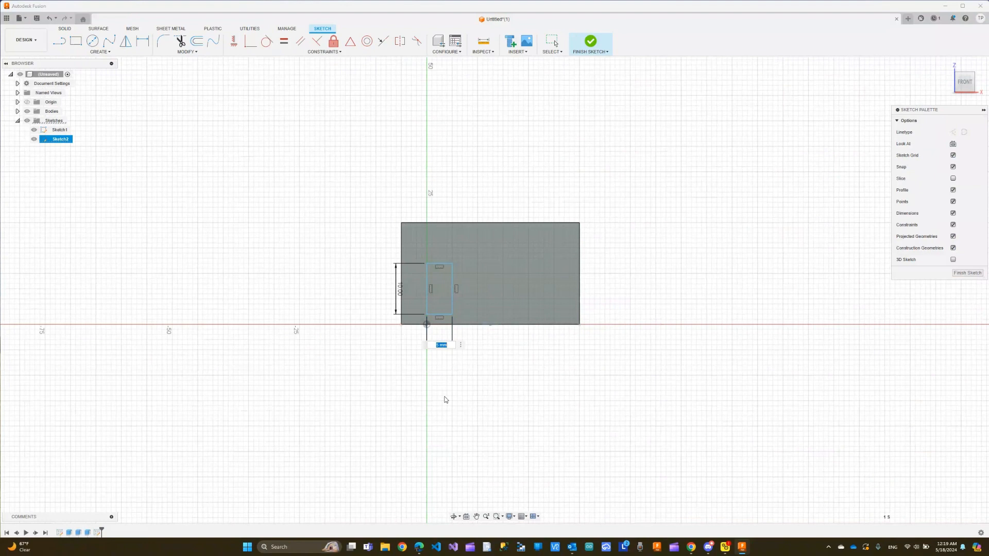
type("15")
key("Return")
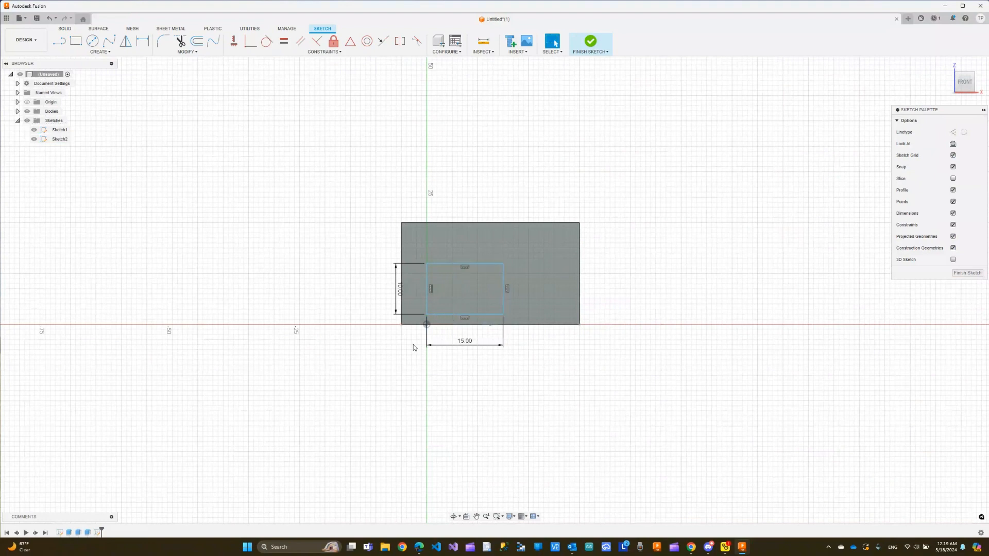
double_click(399, 292)
type("15")
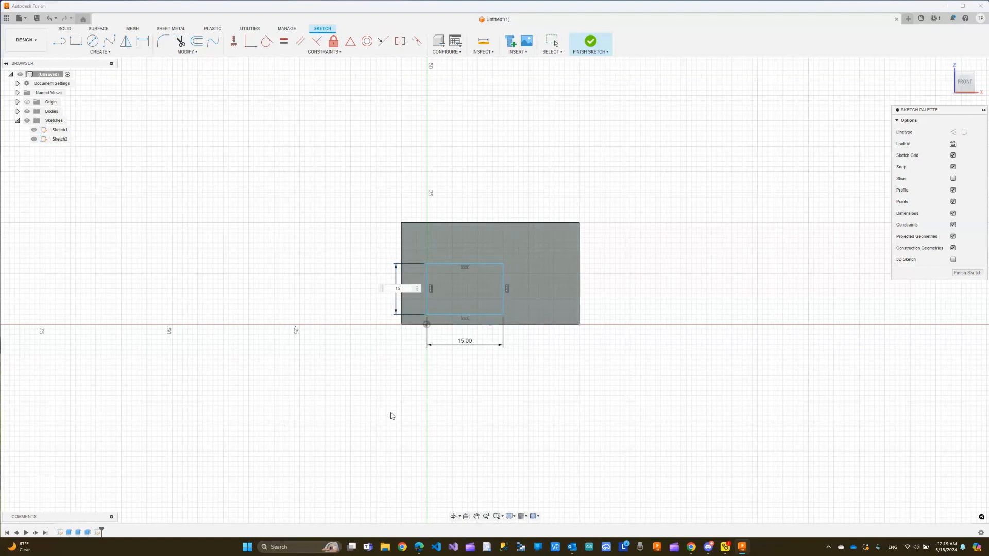
key("Return")
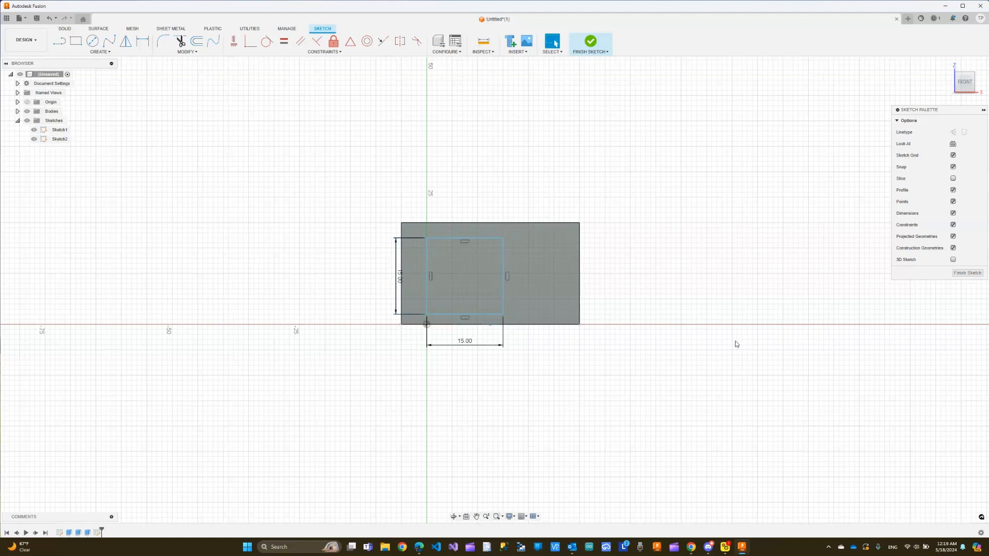
left_click(967, 273)
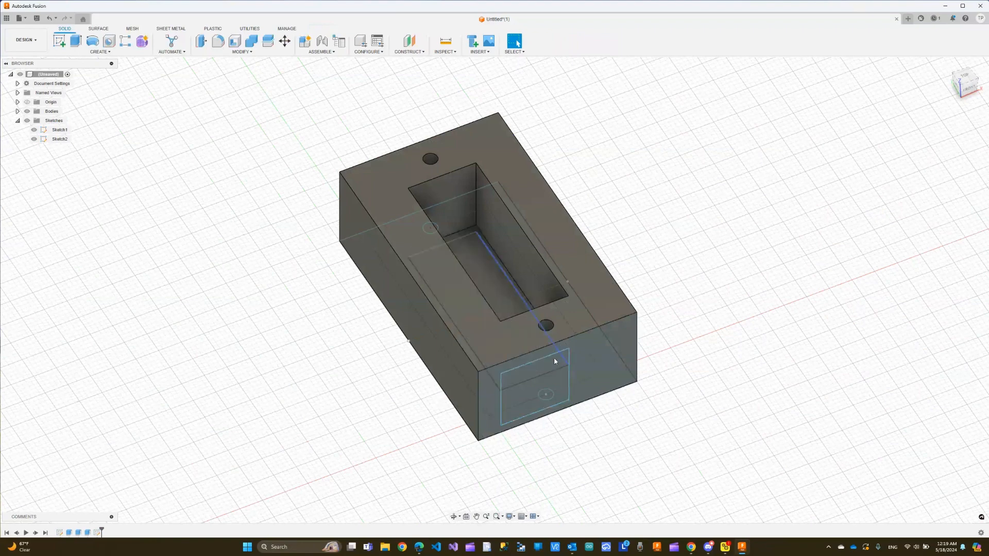
left_click(554, 381)
scroll(546, 373, "up", 3)
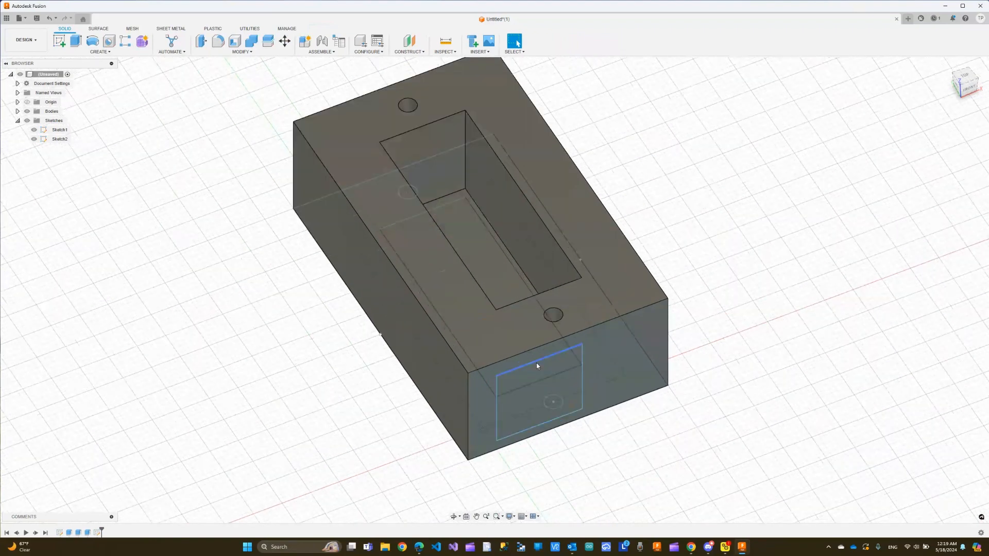
left_click(537, 365)
right_click(551, 372)
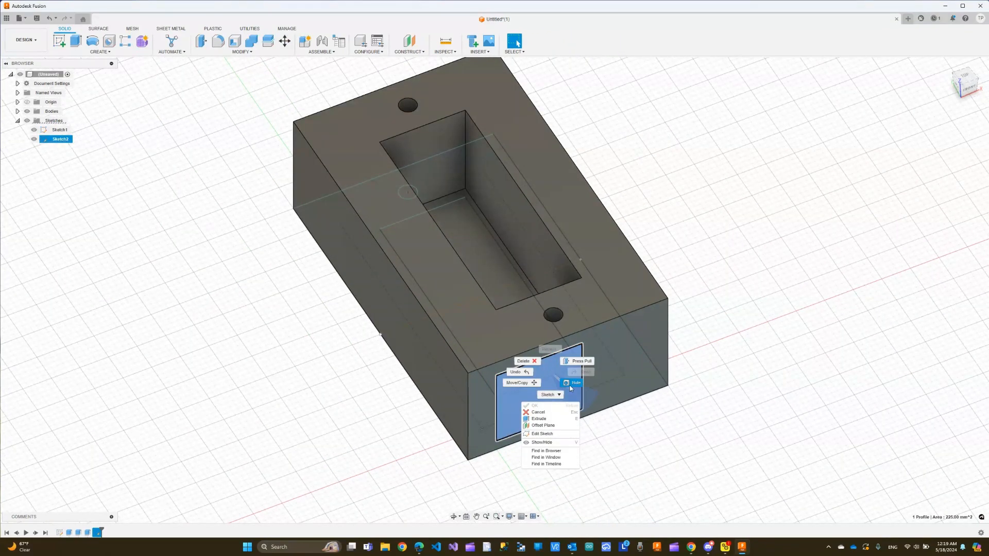
left_click(577, 363)
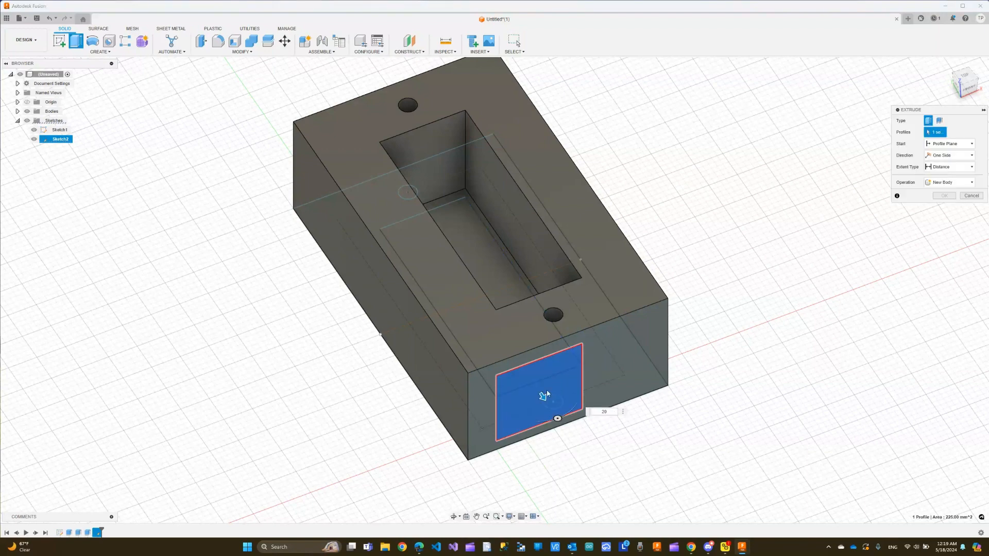
mouse_move(543, 397)
left_mouse_down()
mouse_move(515, 394)
mouse_move(532, 381)
mouse_move(510, 347)
mouse_move(544, 386)
left_mouse_up()
key("Return")
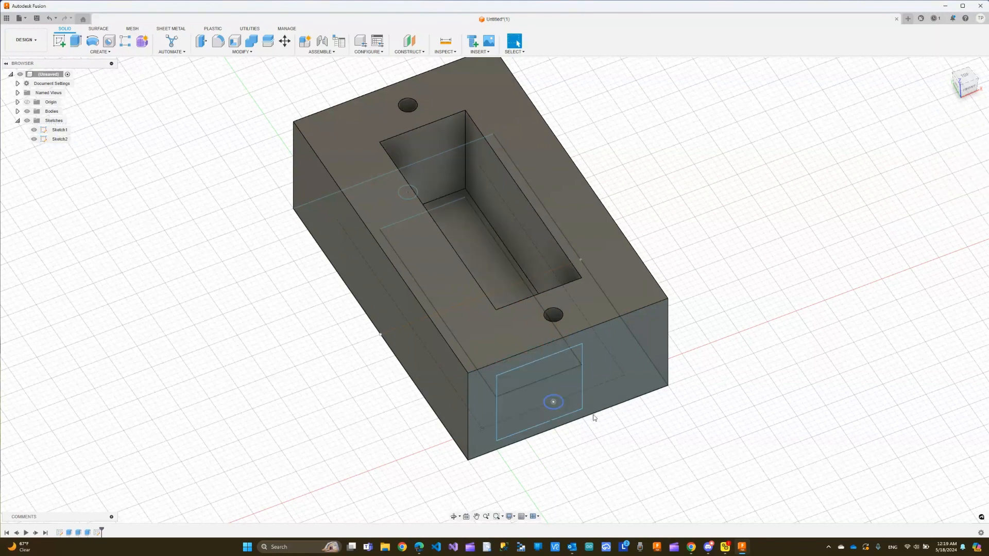
Reopen the front-face sketch, set the rectangle's width to 10 mm, and finish the sketch
double_click(58, 139)
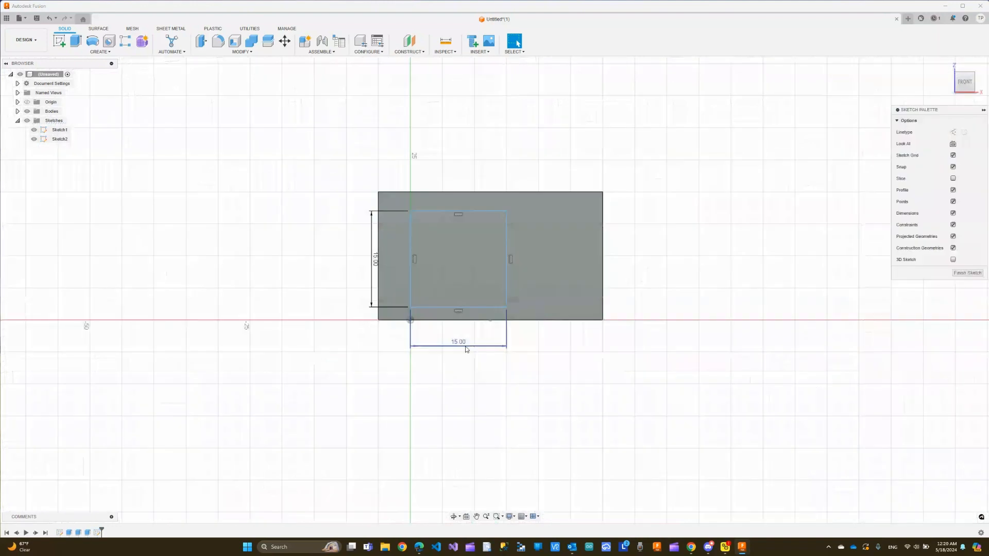
double_click(457, 345)
type("10")
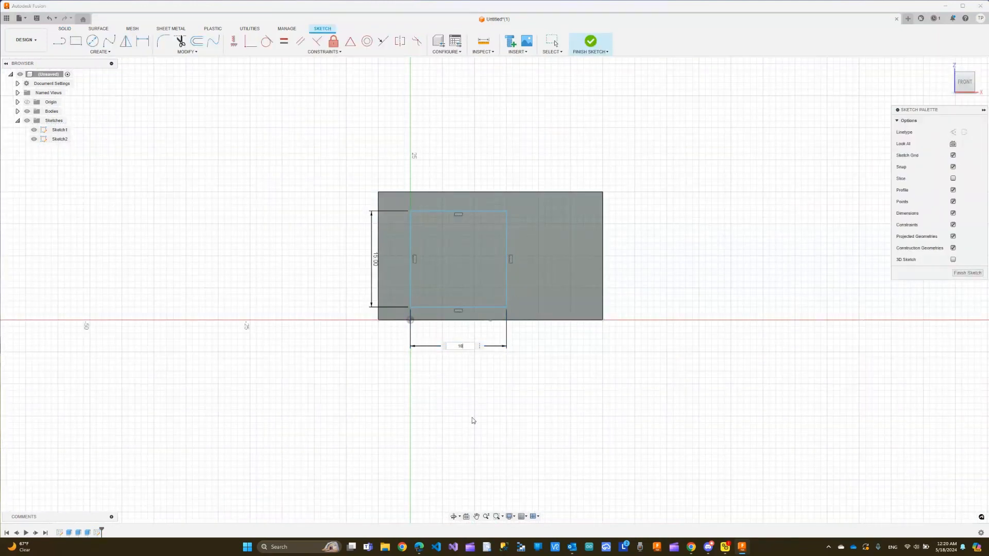
key("Return")
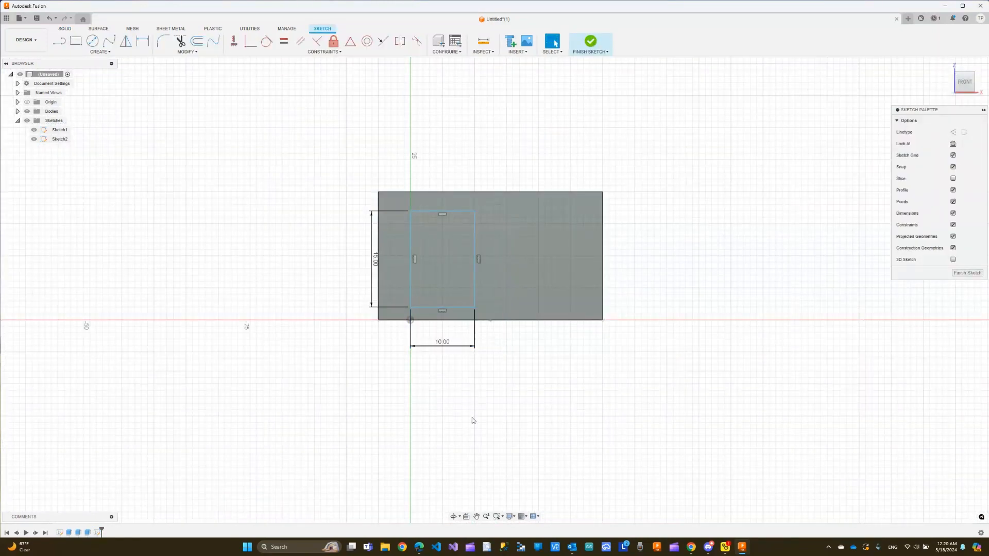
left_click(966, 273)
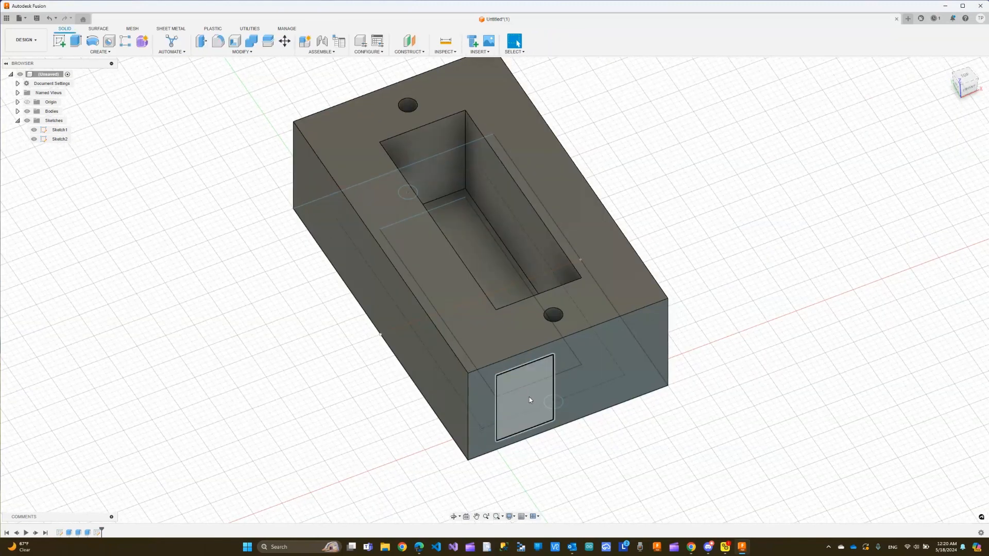
Extrude the front-face rectangle -13 mm into the block as a cut, opening a passage into the recess
left_click(517, 404)
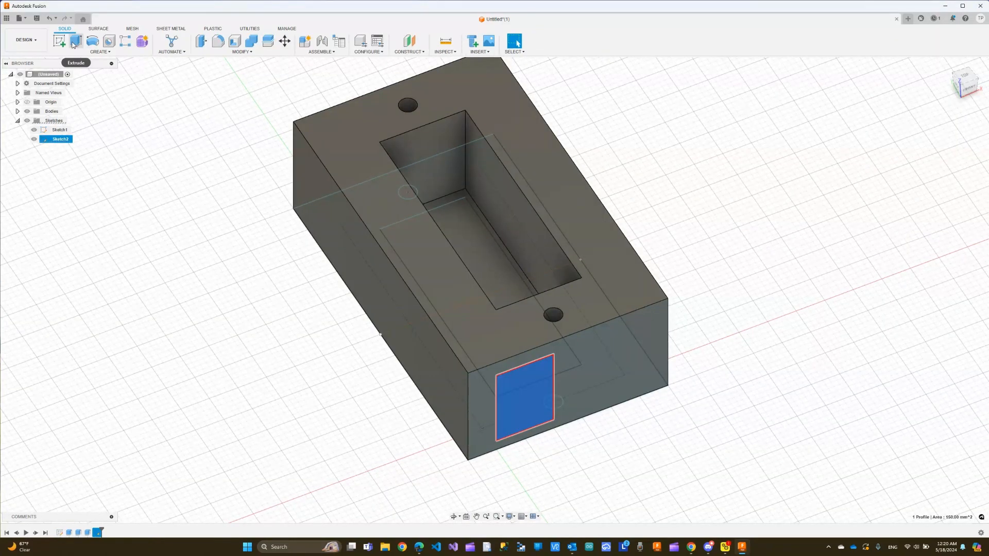
left_click(75, 41)
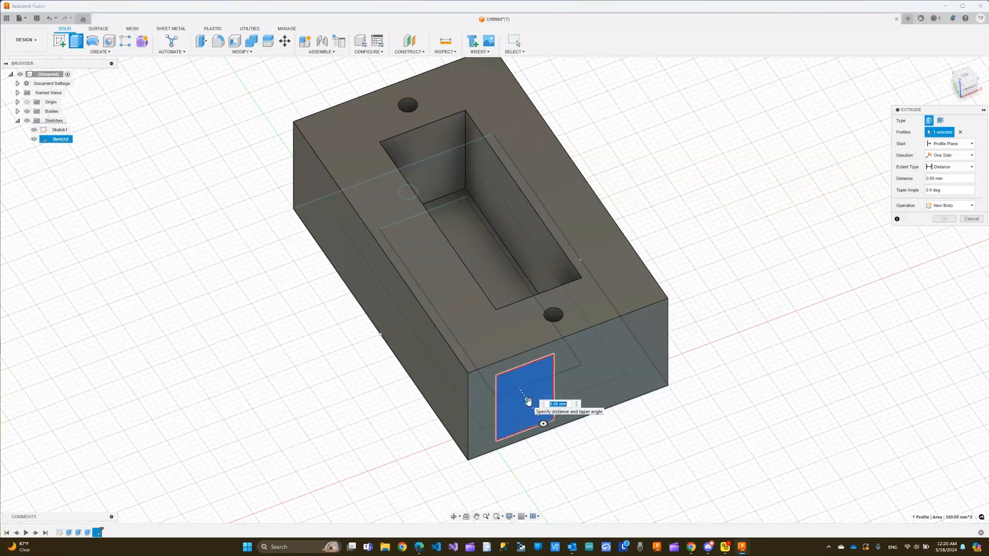
left_click_drag(528, 400, 501, 342)
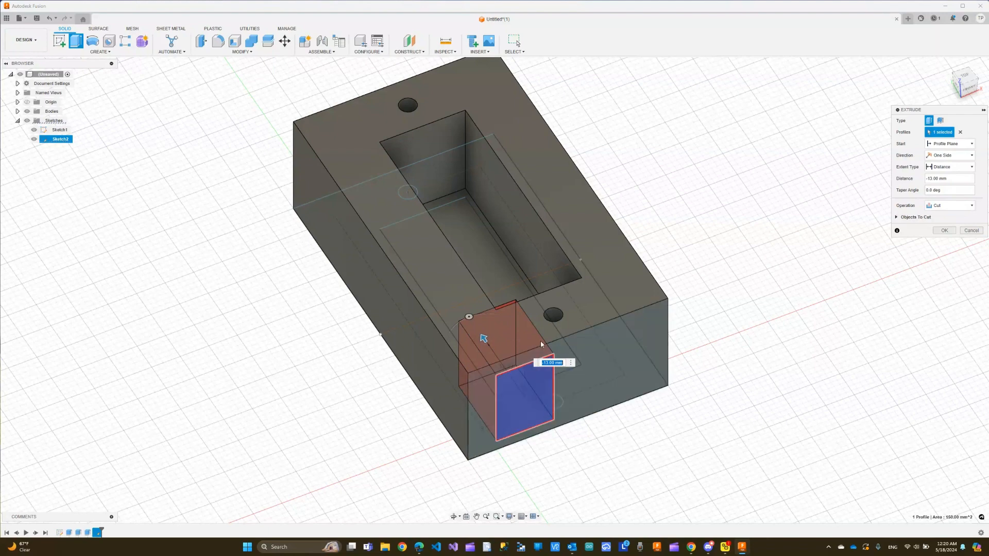
left_click(940, 209)
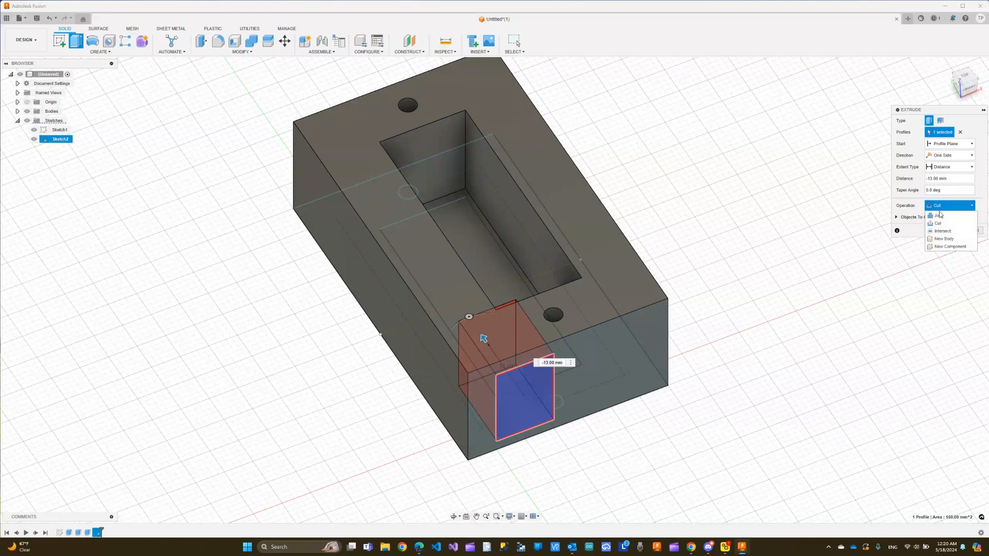
left_click(940, 220)
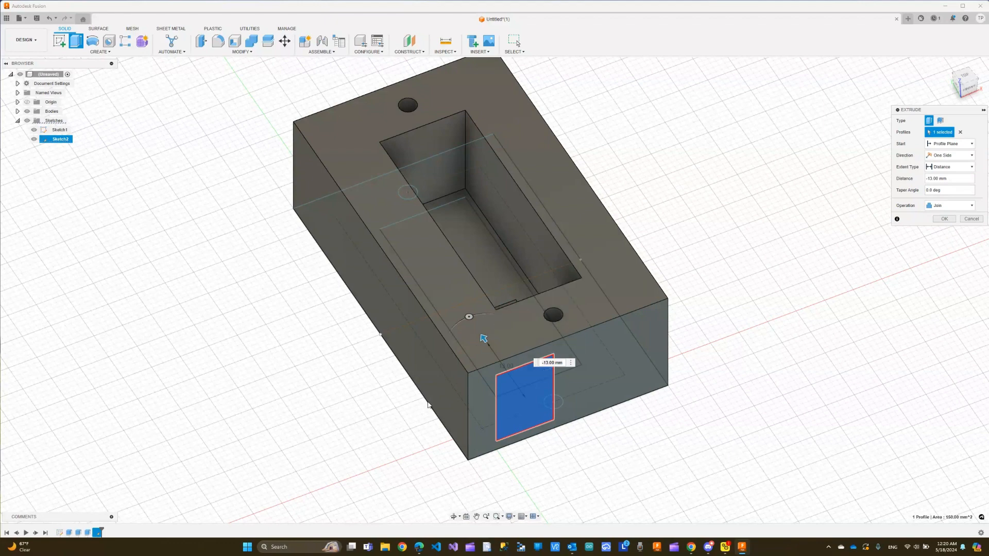
left_click(942, 206)
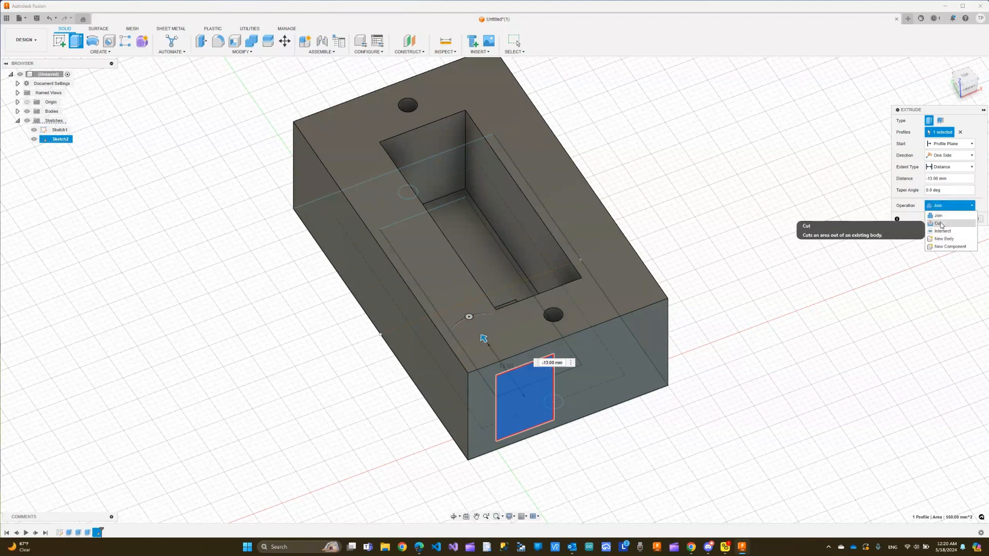
left_click(938, 223)
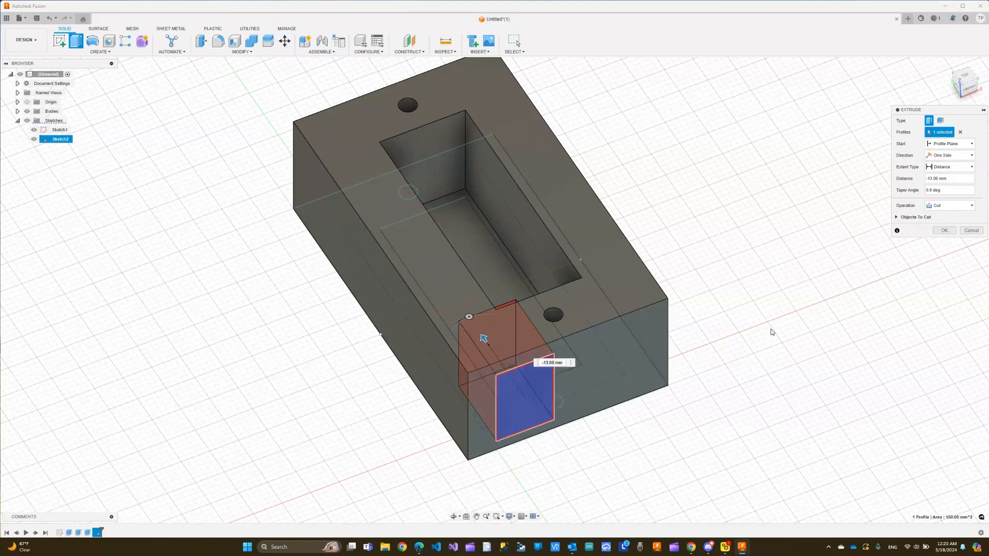
left_click(944, 230)
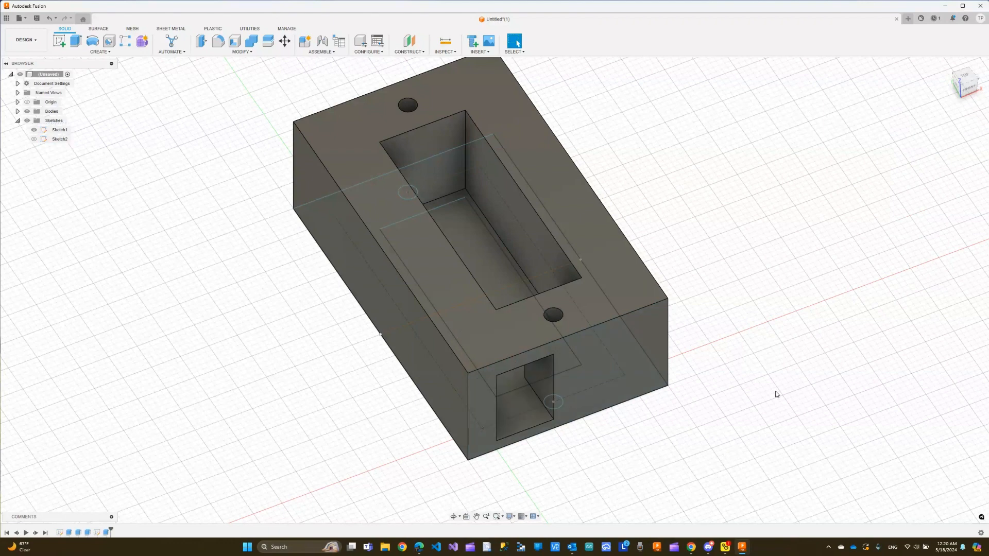
Examine the block from several angles, checking how the front opening connects to the recess
left_click(454, 516)
right_click(543, 466)
left_click(405, 499)
middle_click_drag(508, 520, 487, 451)
left_click_drag(483, 313, 480, 294)
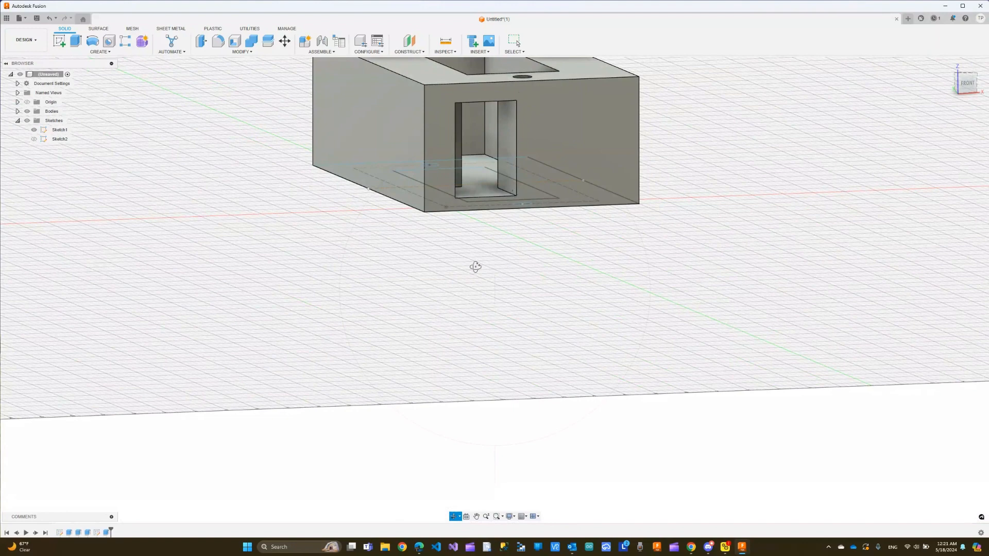
left_click_drag(476, 266, 471, 261)
scroll(472, 259, "down", 5)
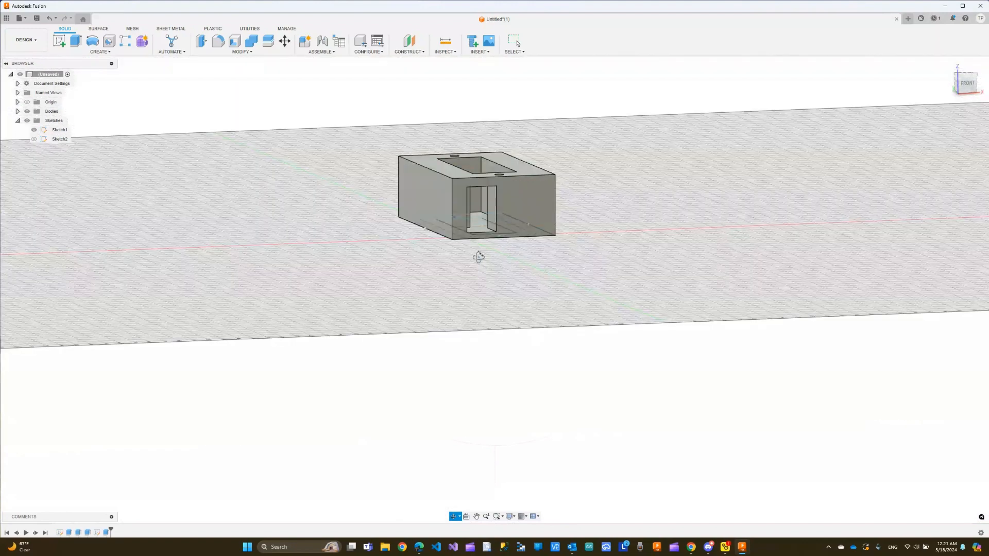
scroll(478, 257, "up", 6)
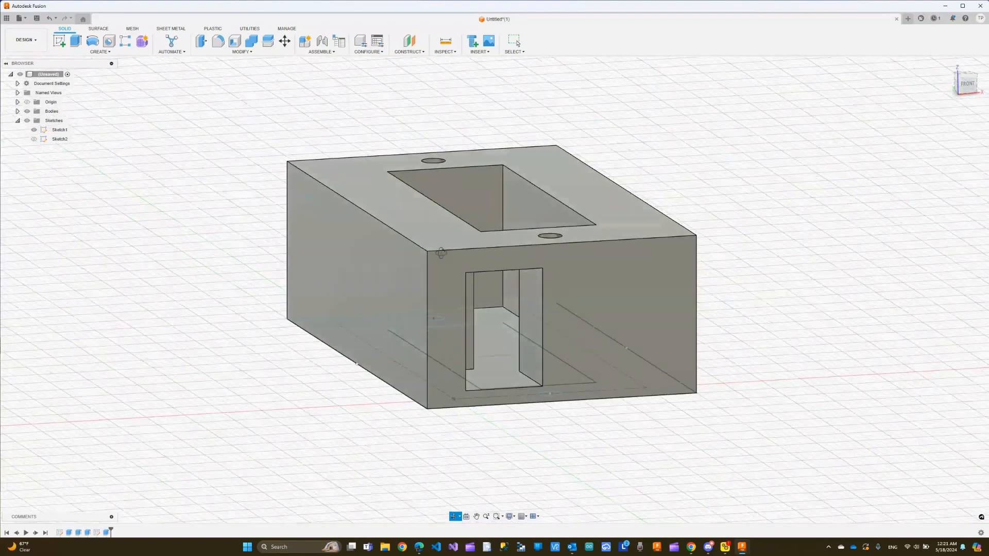
mouse_move(441, 253)
left_mouse_down()
mouse_move(452, 253)
mouse_move(411, 260)
left_mouse_up()
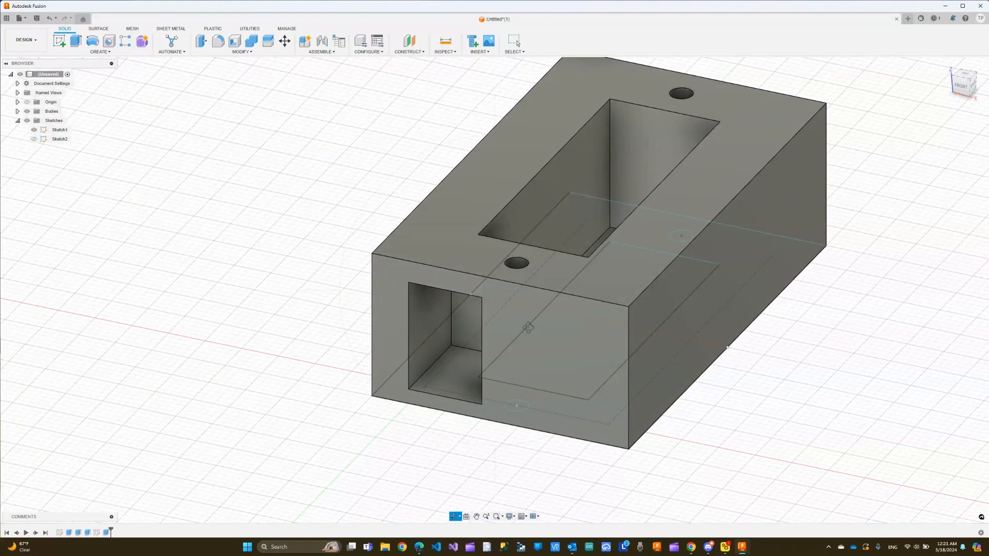
left_click_drag(528, 338, 442, 266)
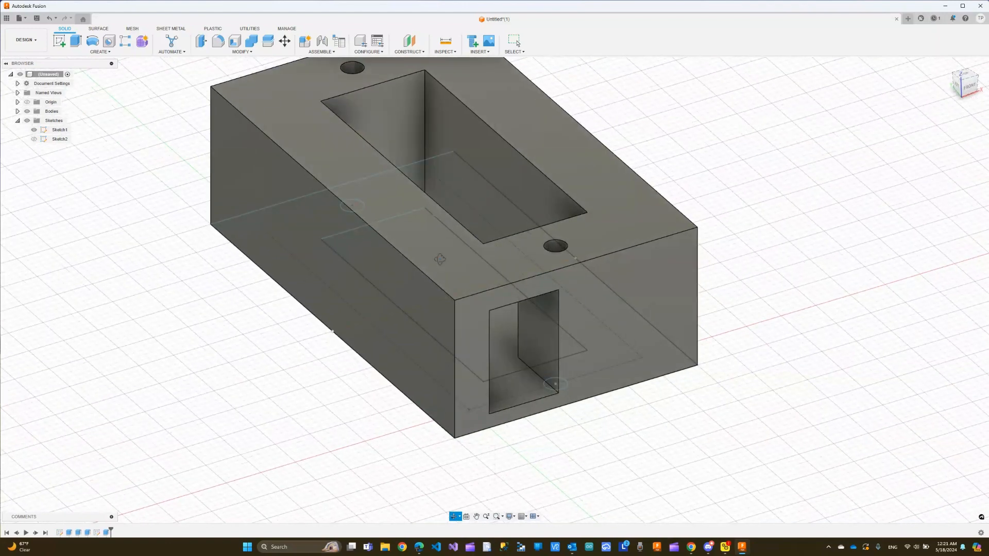
scroll(439, 259, "up", 1)
scroll(441, 257, "down", 5)
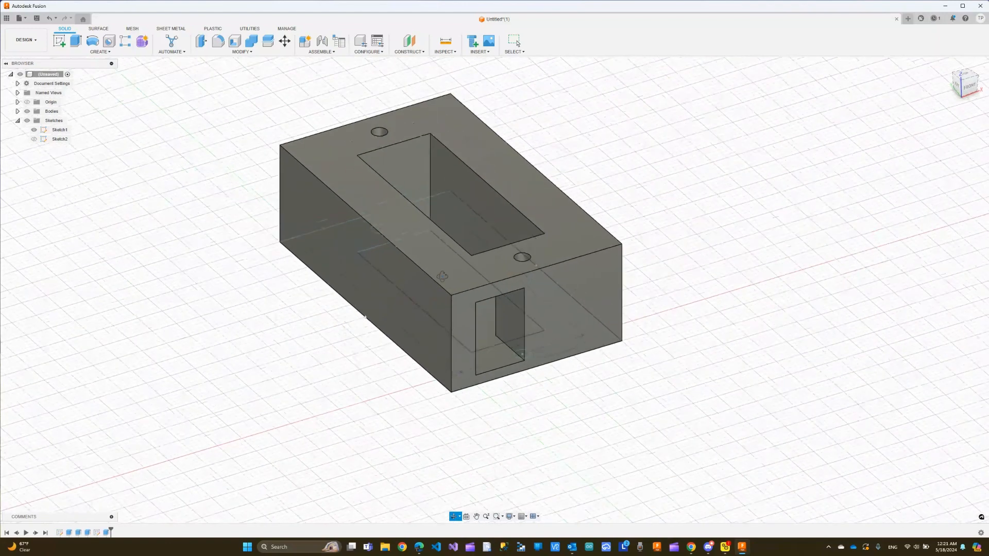
scroll(442, 277, "up", 1)
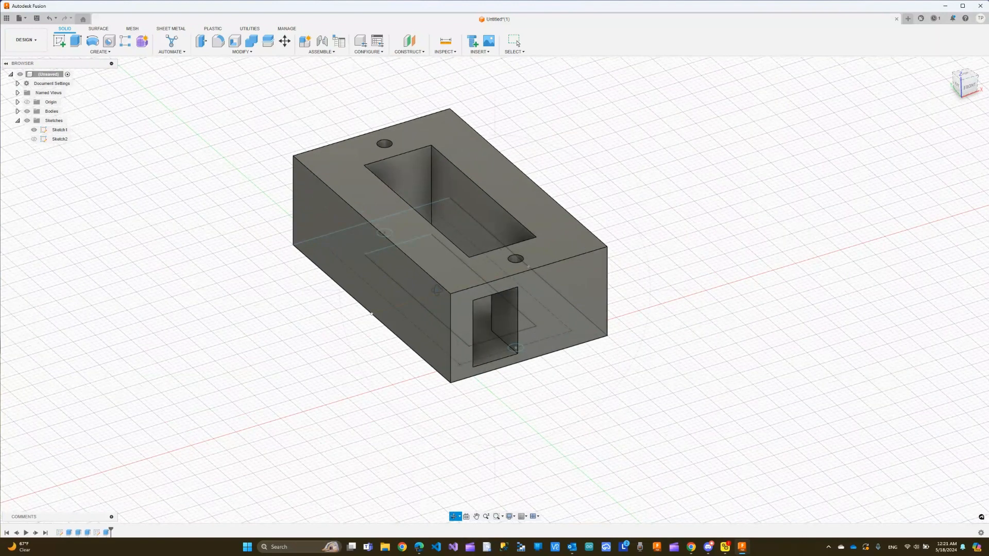
key("Escape")
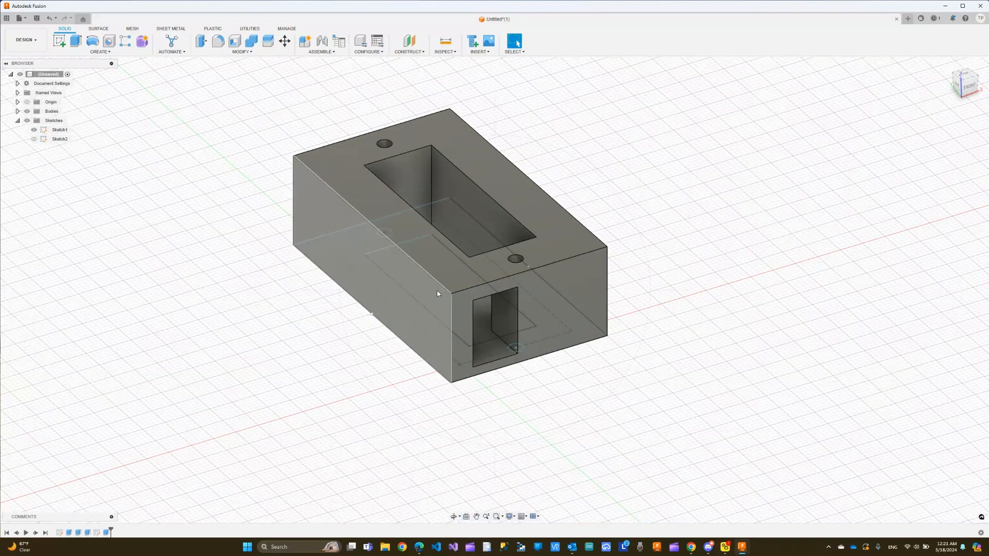